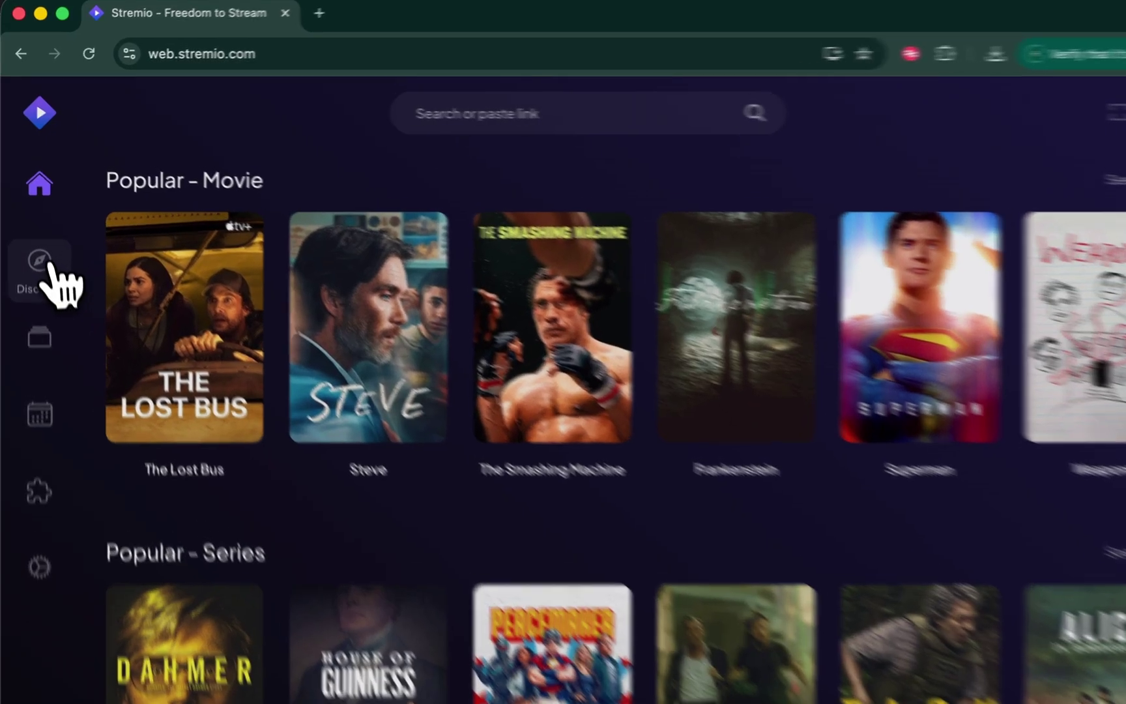
# Open the installed addons list from the account menu and try uninstalling the protected Cinemeta addon
pyautogui.click(36, 249)
pyautogui.click(56, 234)
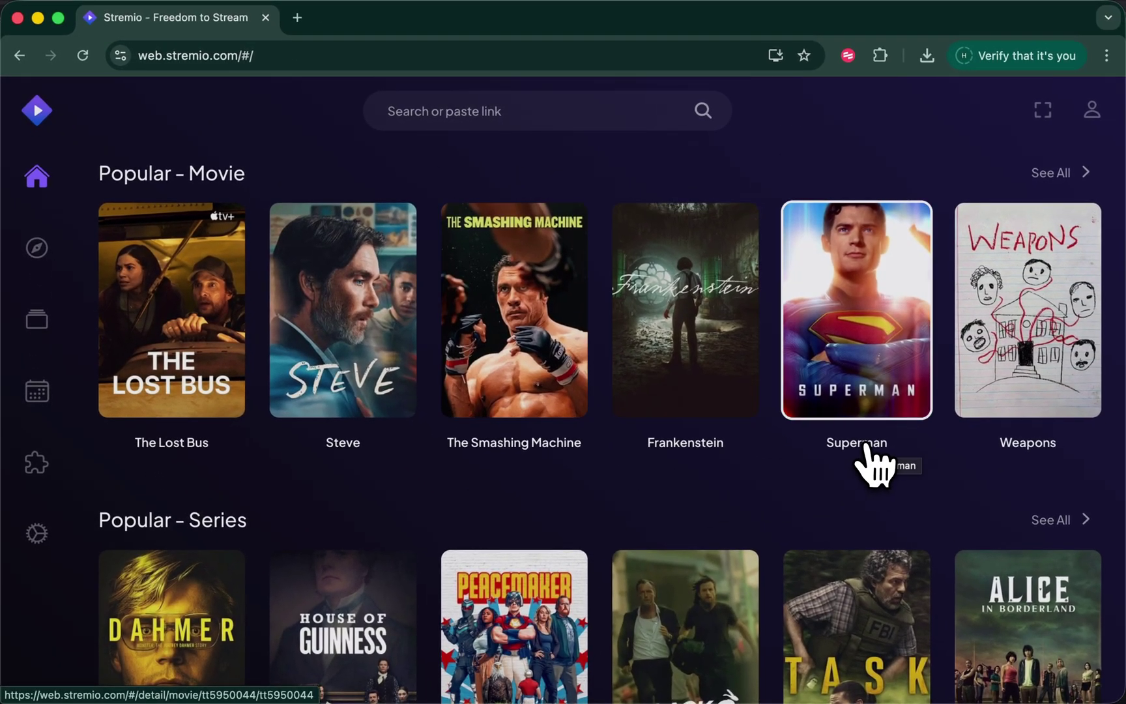
pyautogui.click(1093, 125)
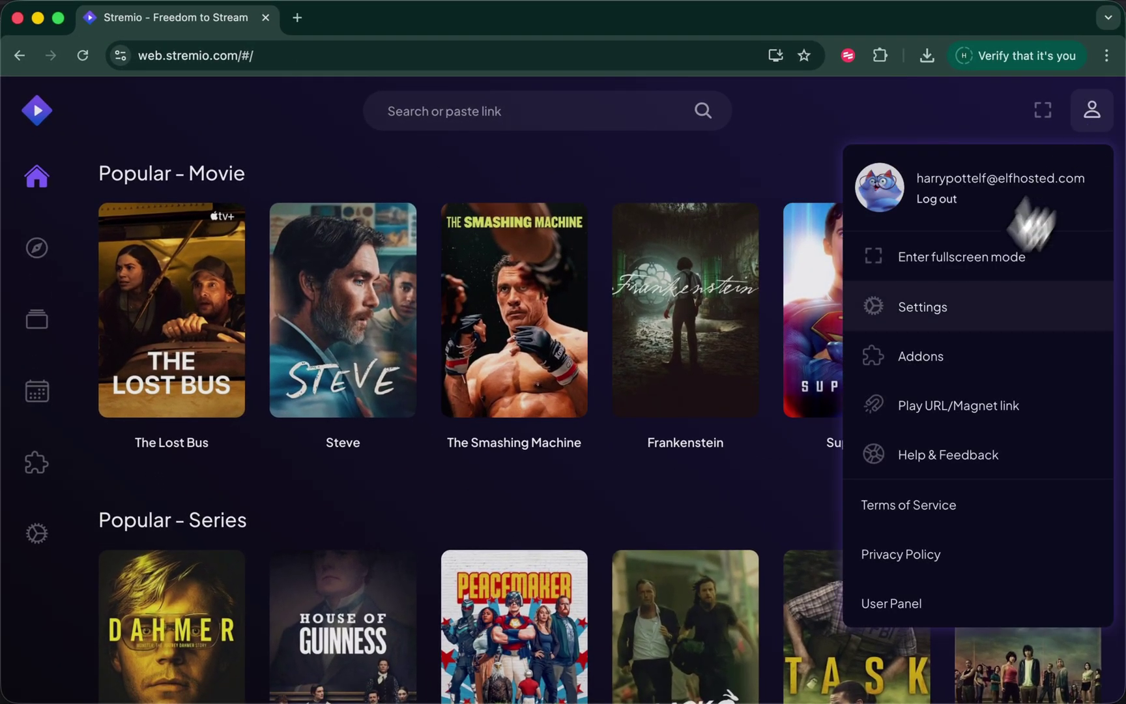
pyautogui.click(945, 361)
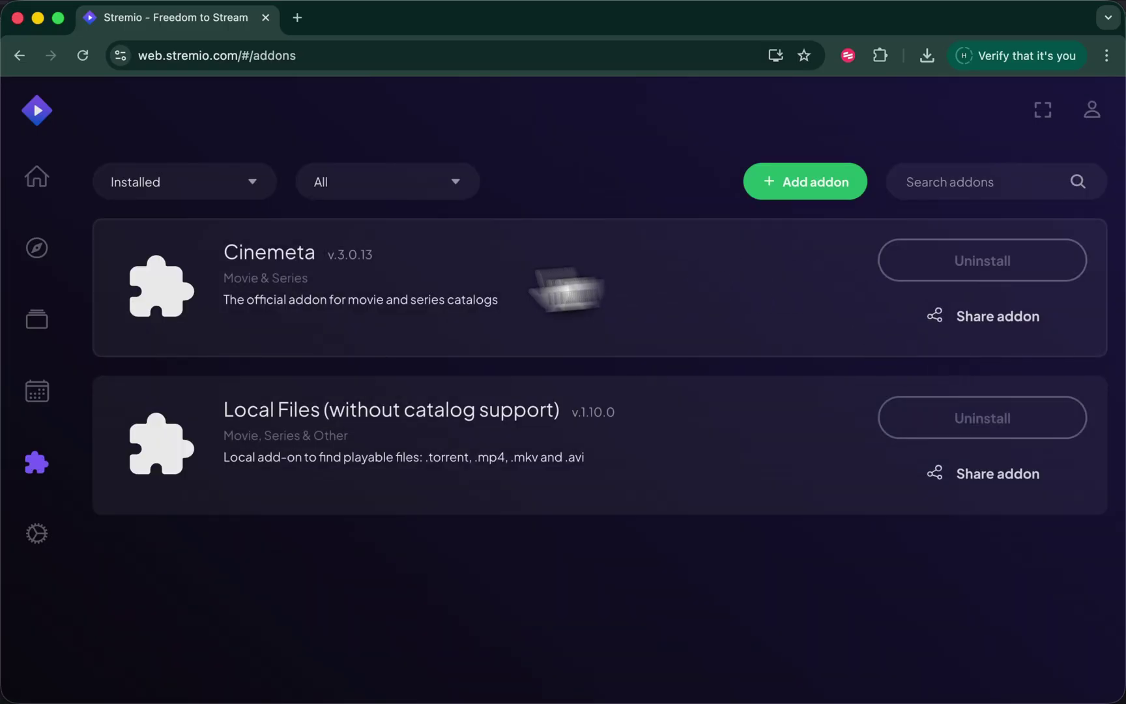
pyautogui.click(957, 286)
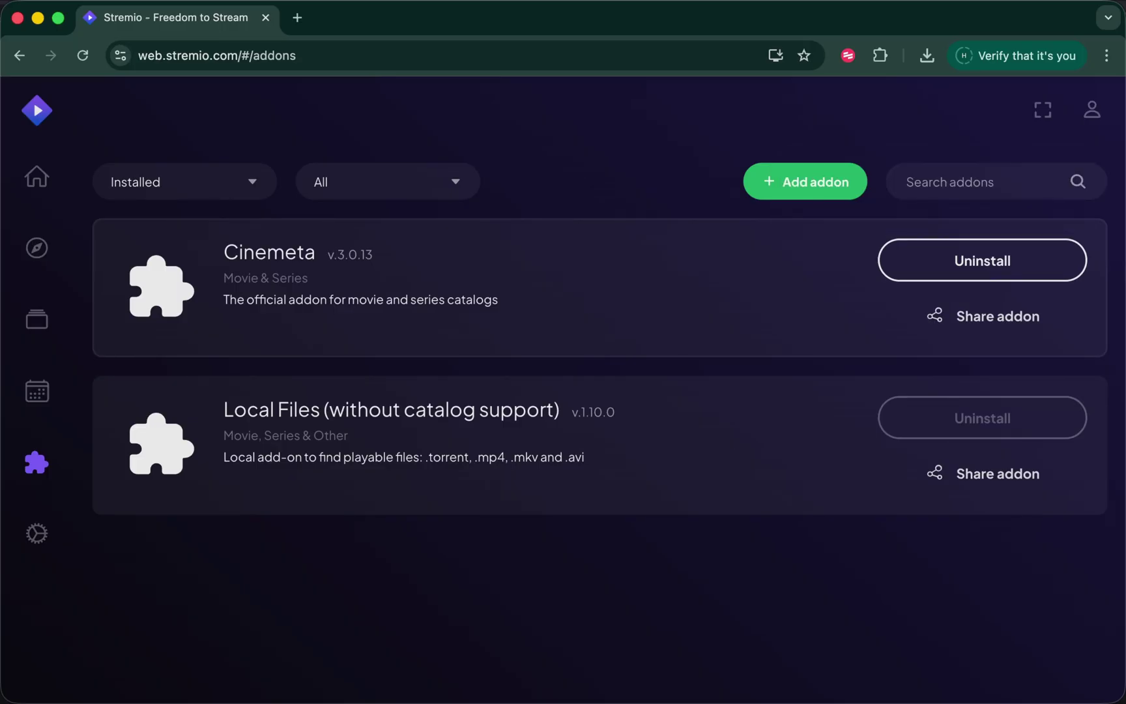
# Open cinebye.dinsden.top in a new tab and log in with the Stremio account
pyautogui.press('super+t')
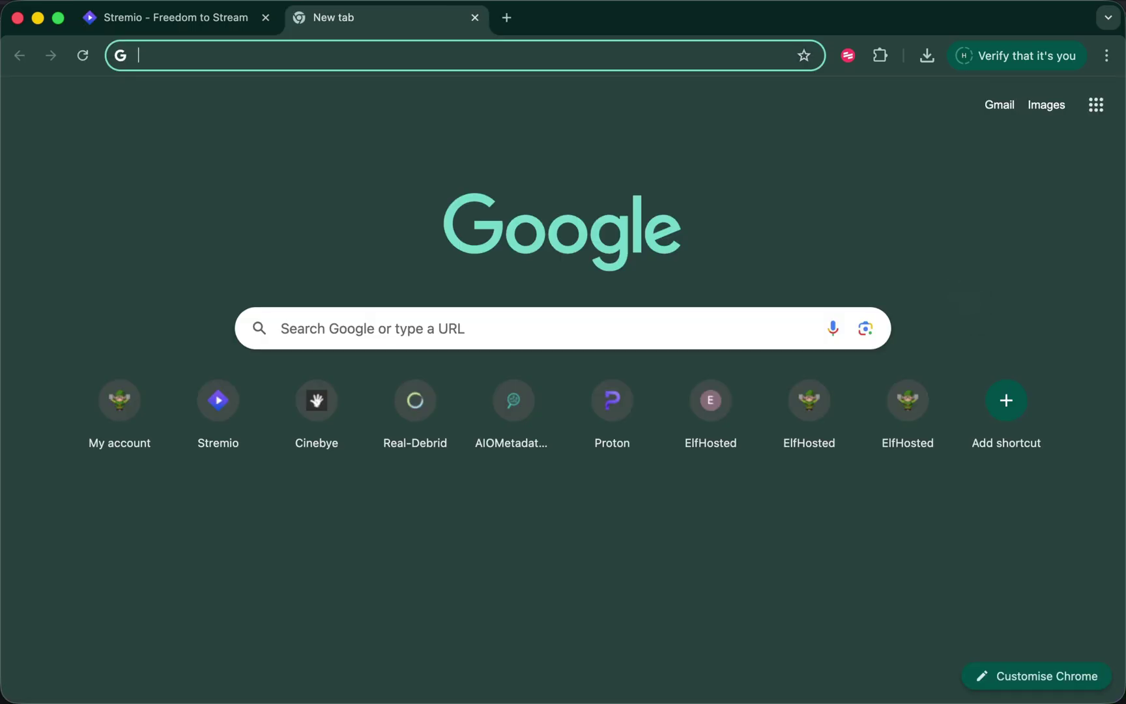
pyautogui.write('cinebye.dinsden.top')
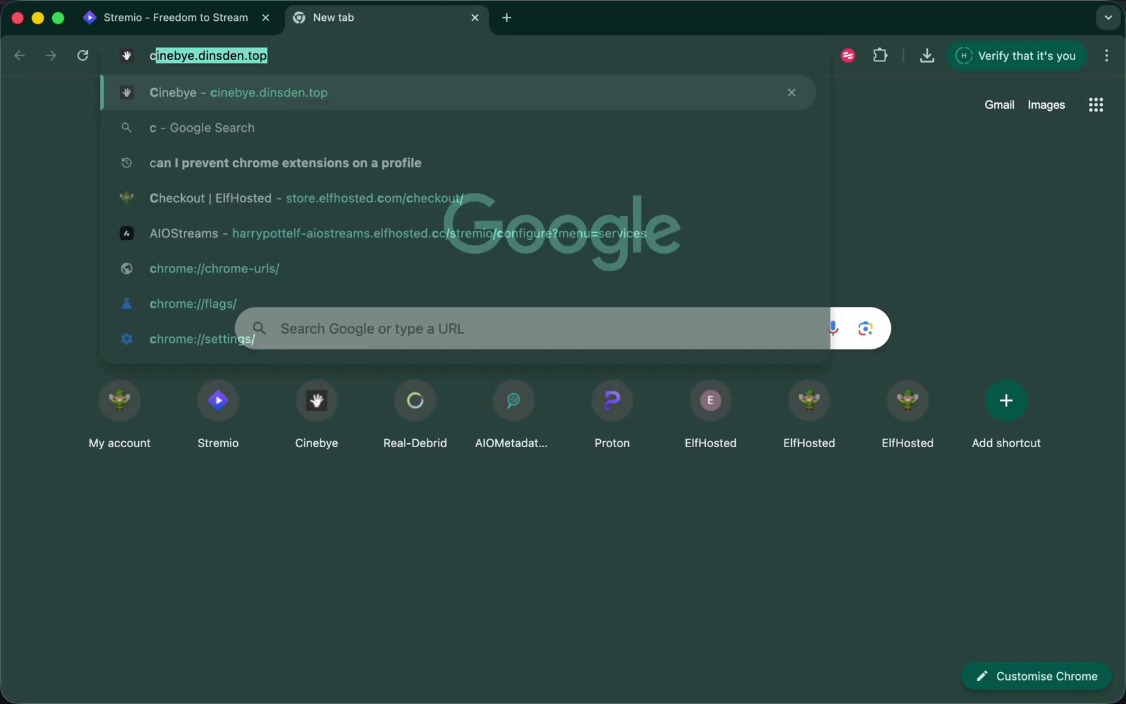
pyautogui.press('Right')
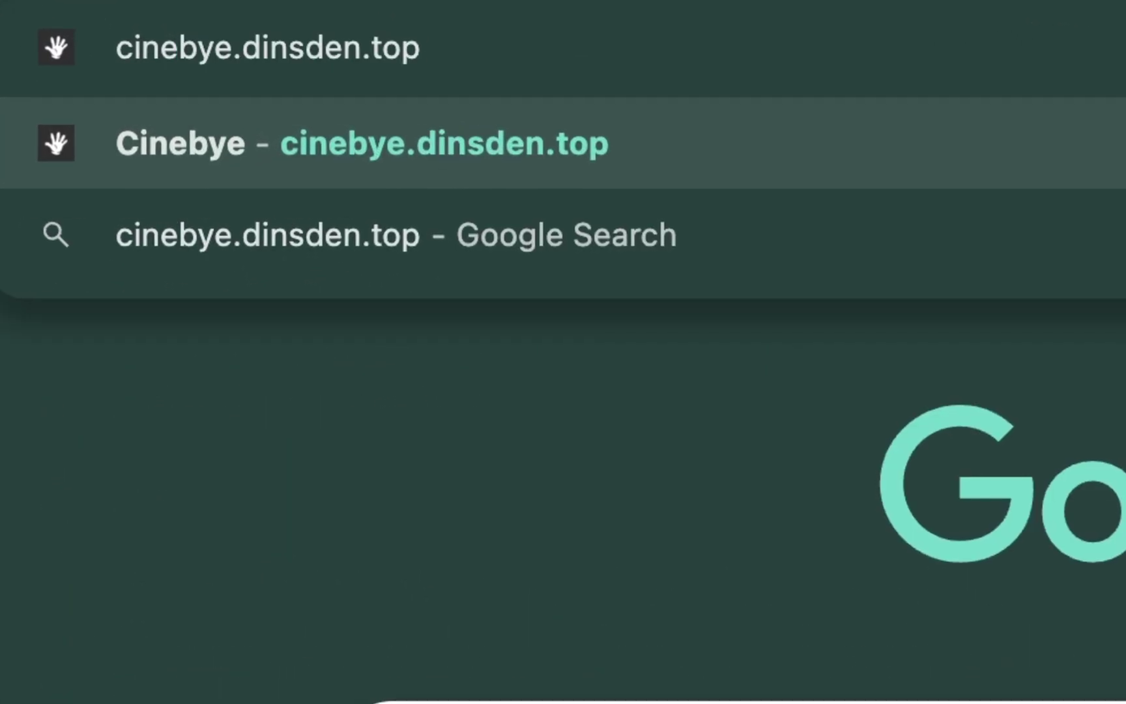
pyautogui.press('Return')
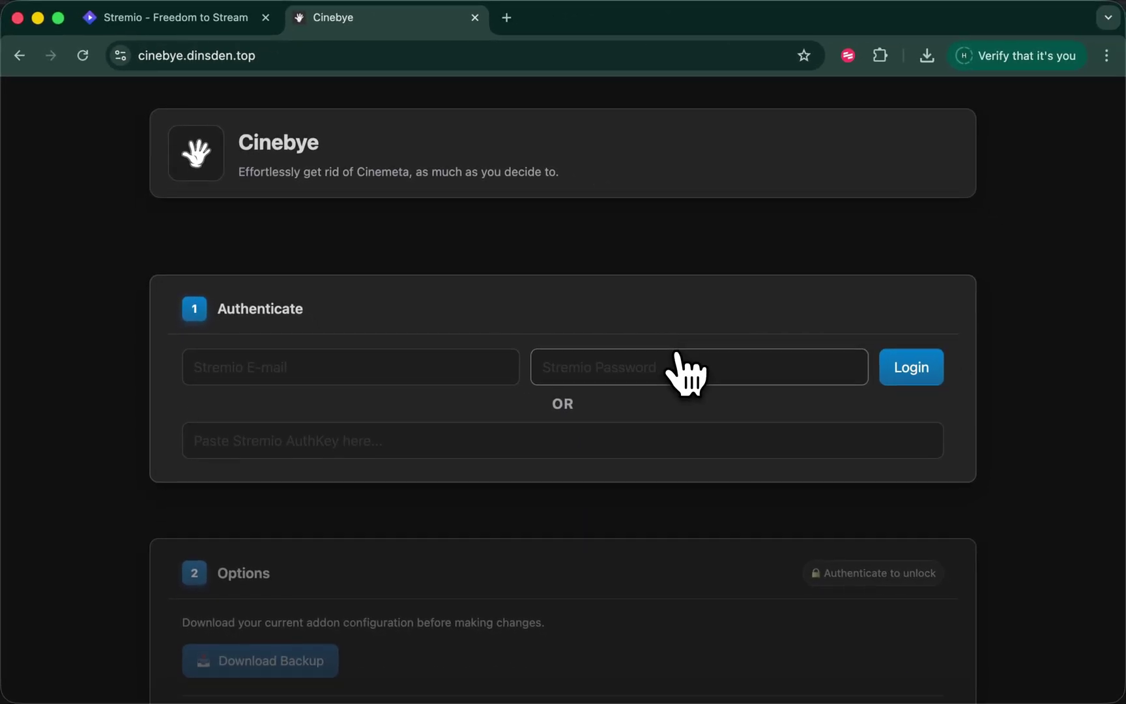
pyautogui.scroll(-15, 684, 372)
pyautogui.scroll(15, 950, 619)
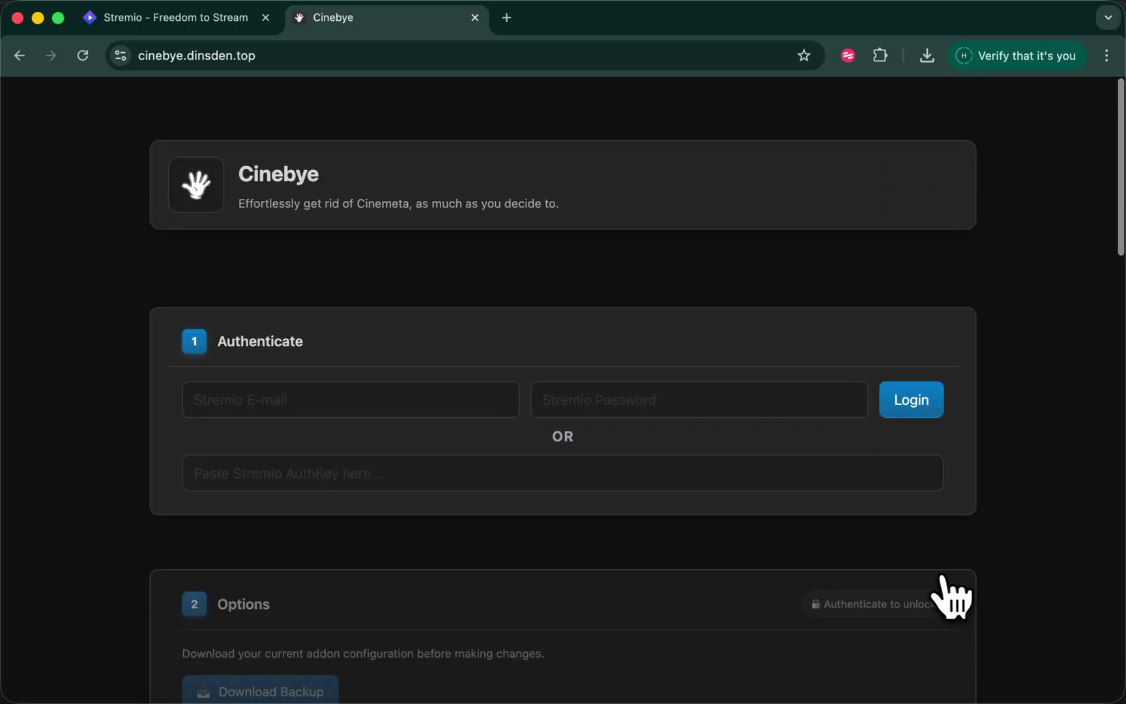
pyautogui.click(363, 367)
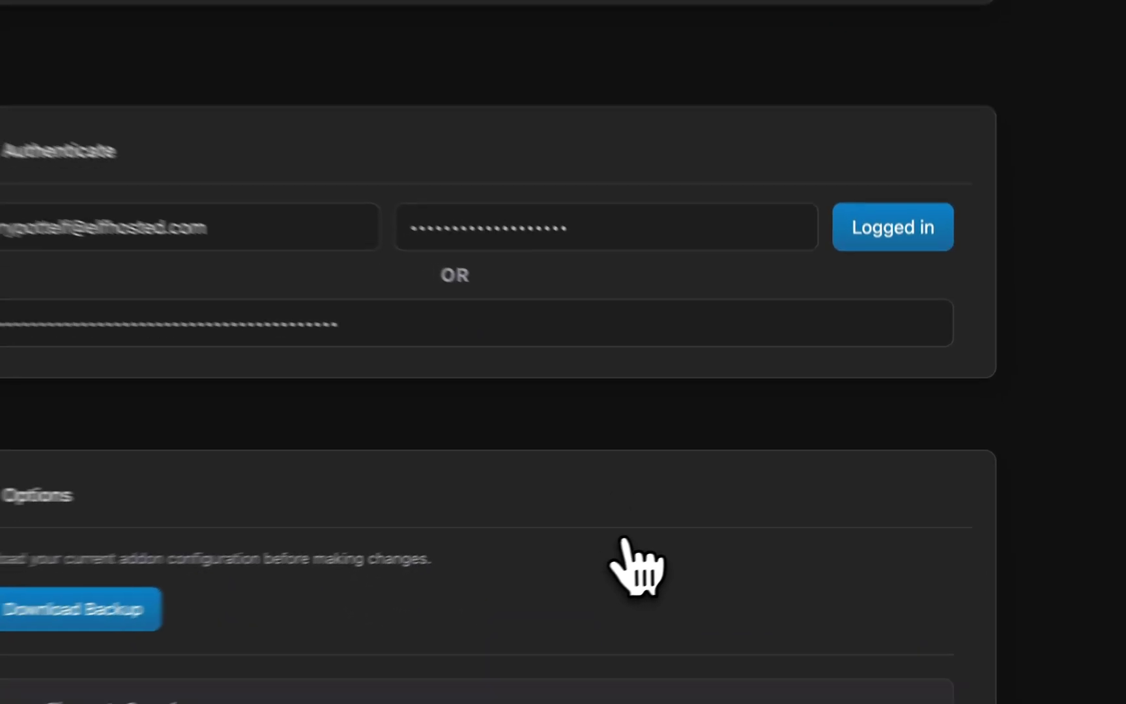
# Download an addons backup, enable all three Remove Cinemeta options, and sync to Stremio
pyautogui.click(91, 619)
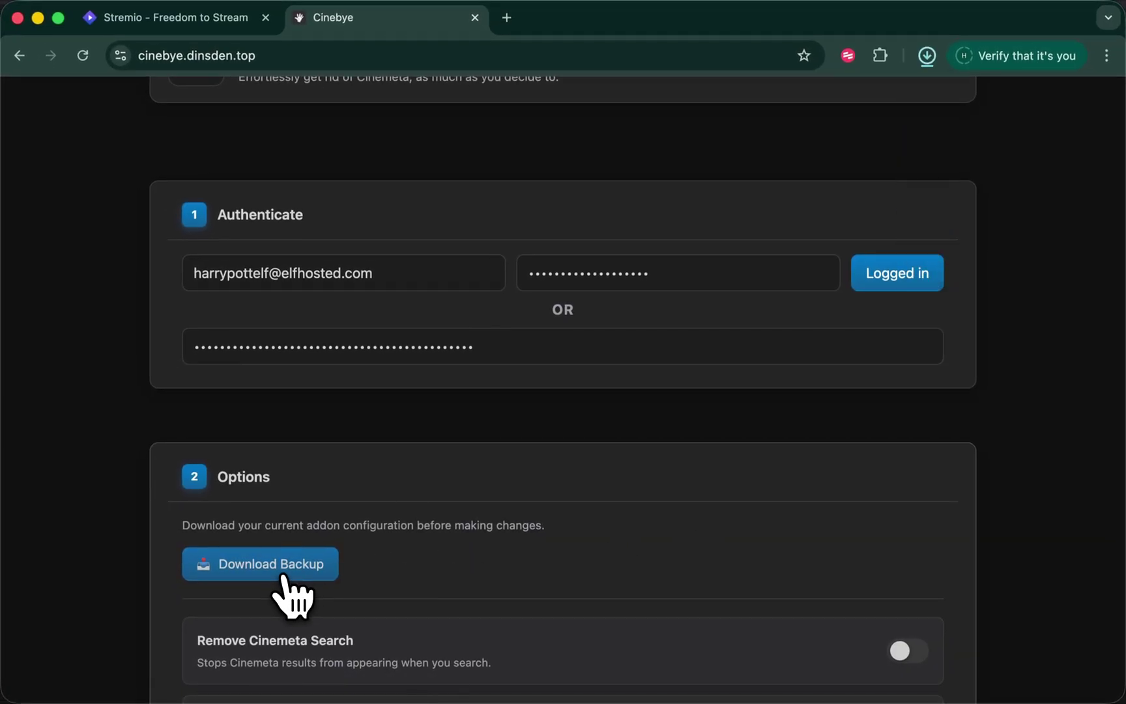
pyautogui.scroll(-3, 482, 533)
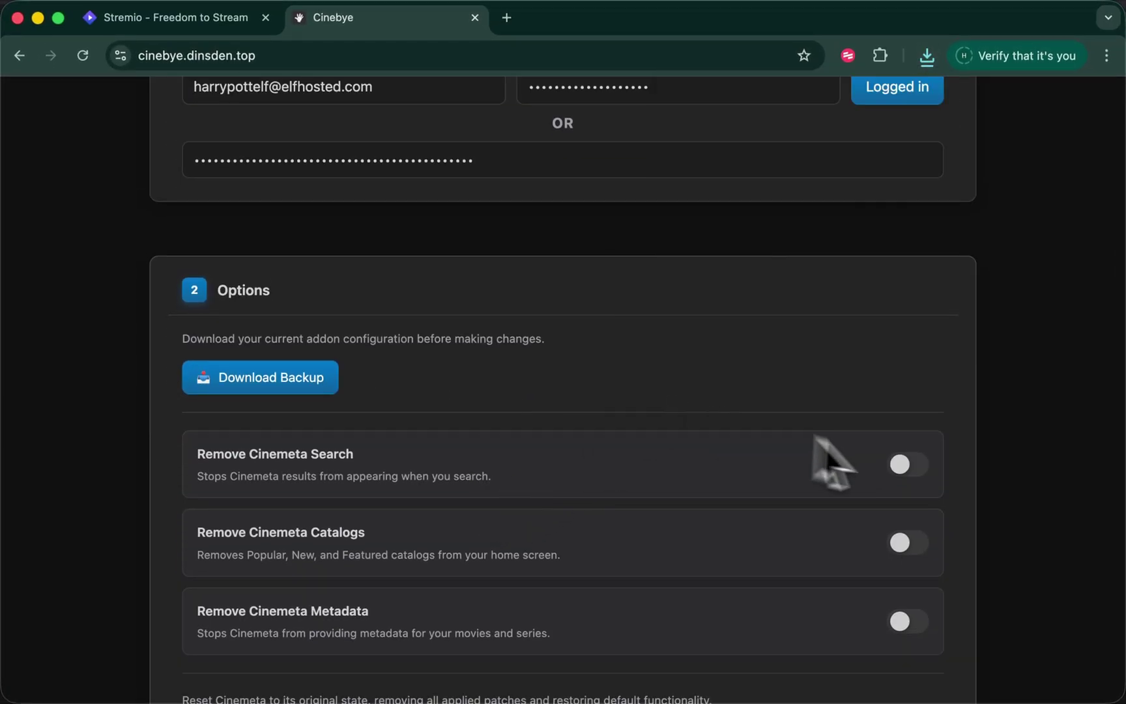
pyautogui.click(909, 464)
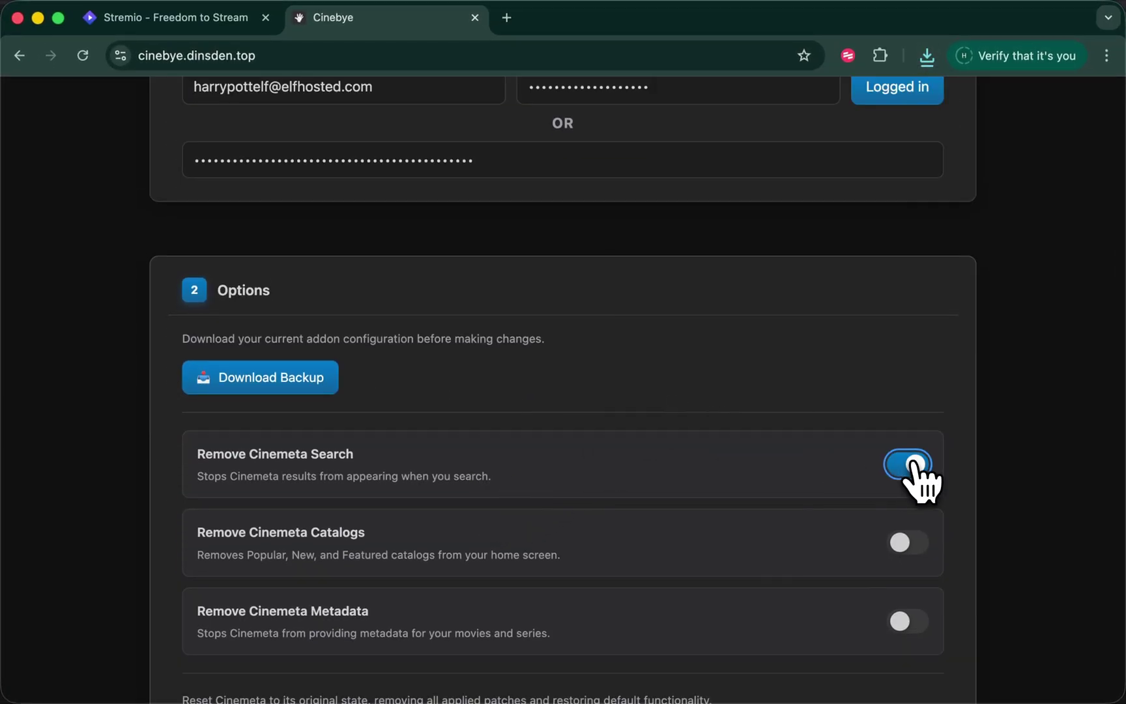
pyautogui.click(905, 622)
pyautogui.scroll(-3, 978, 596)
pyautogui.scroll(-3, 984, 602)
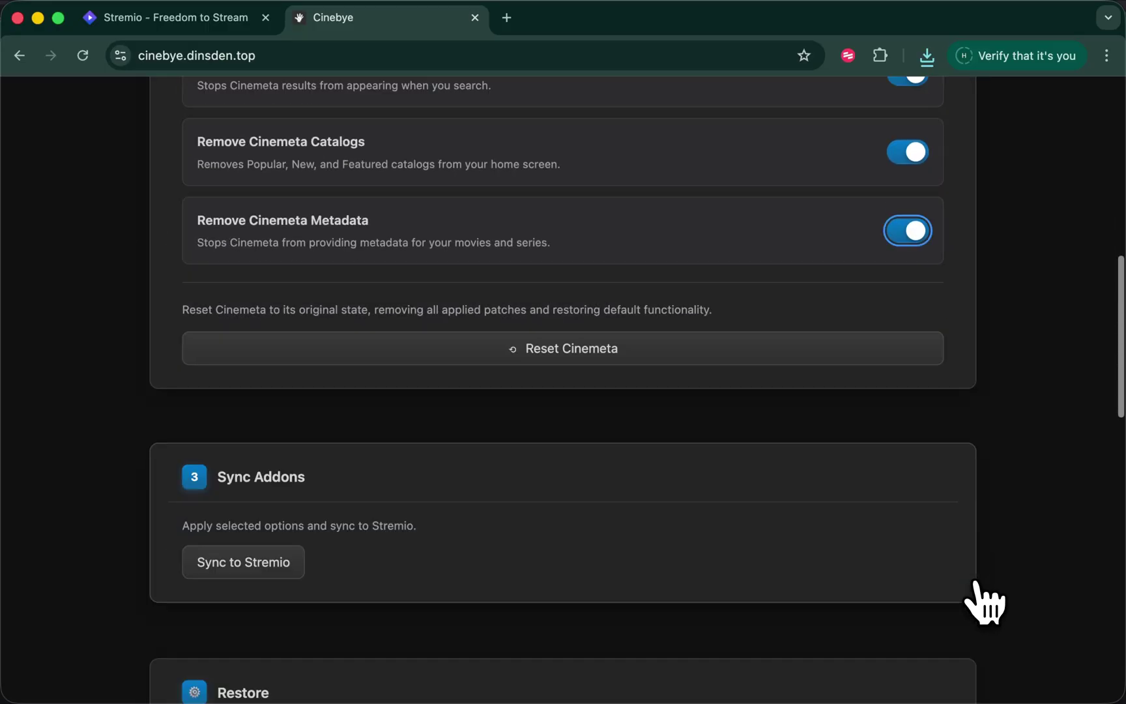
pyautogui.click(269, 564)
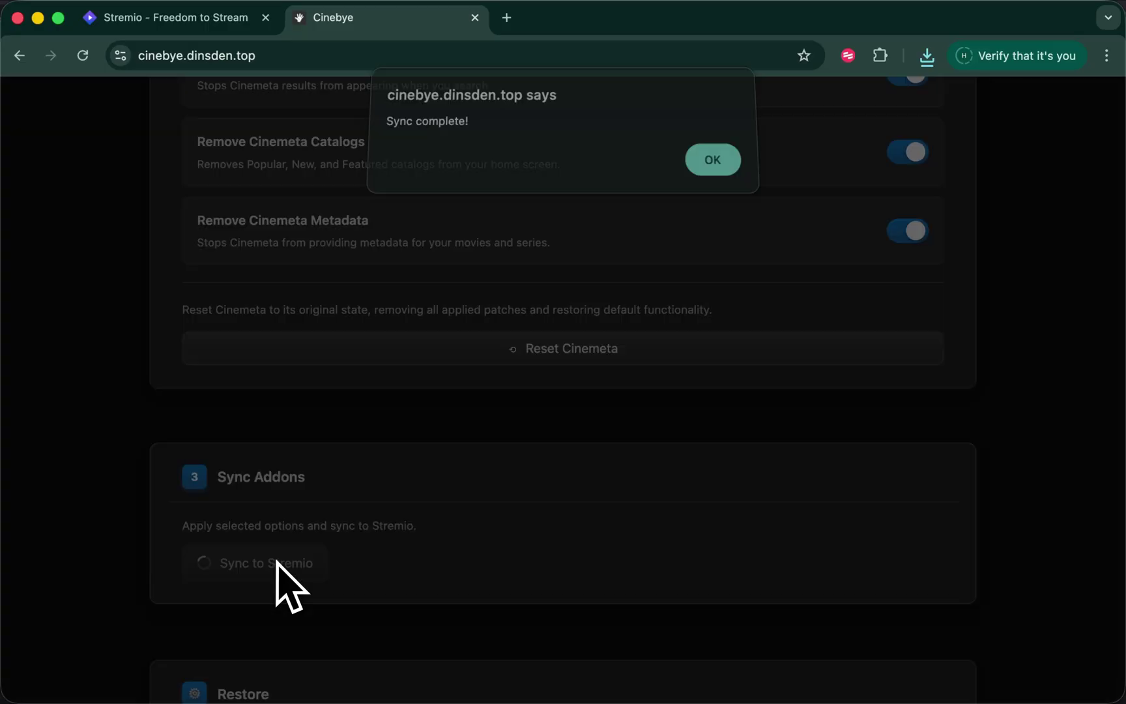
# Dismiss the sync message and return to Stremio's Discover page, now showing 'No catalog selected!'
pyautogui.click(714, 164)
pyautogui.press('super+1')
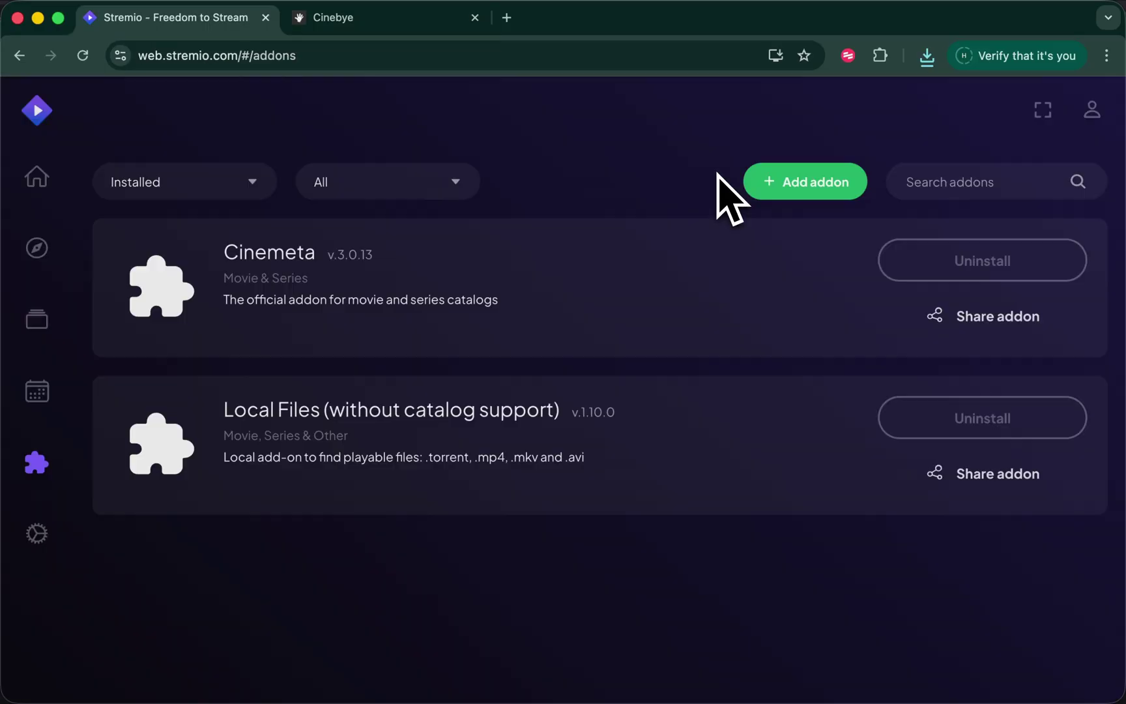
pyautogui.click(36, 184)
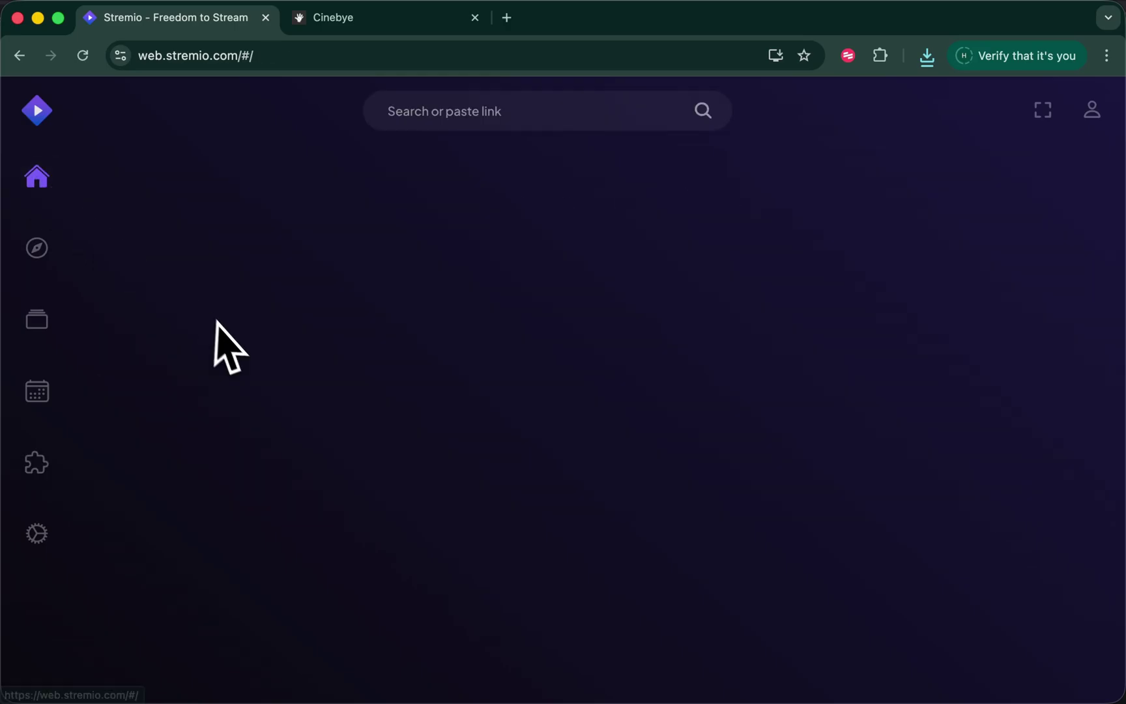
pyautogui.click(41, 246)
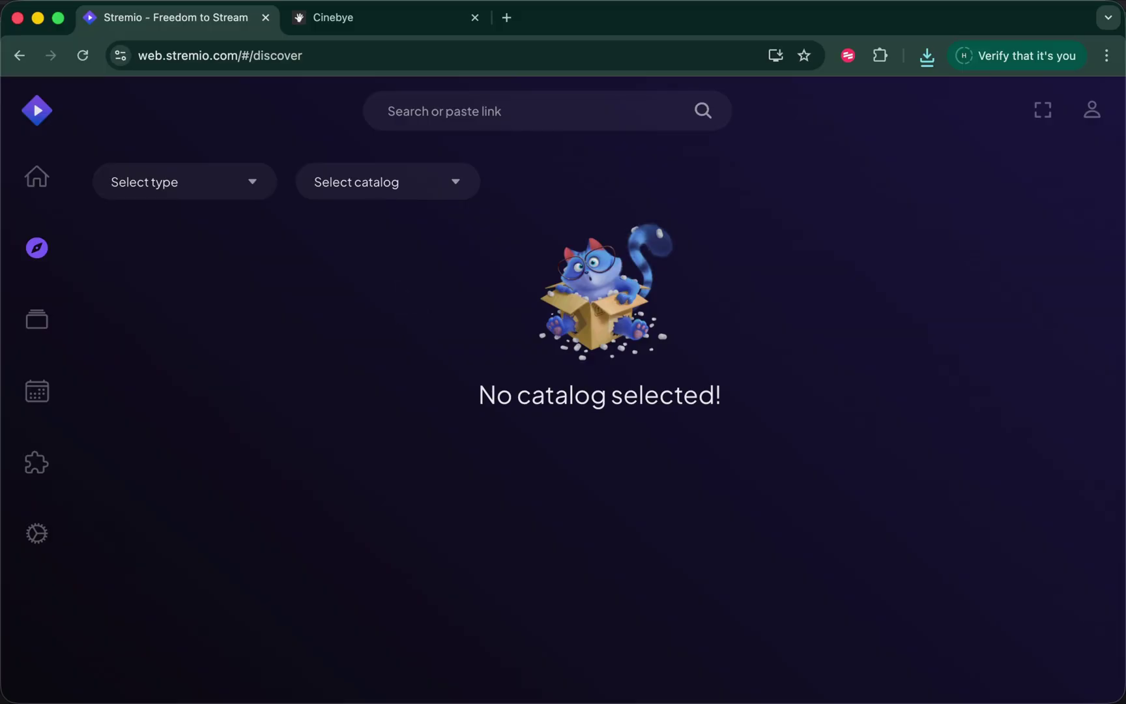
# Open aiometadata.elfhosted.com in a new browser tab
pyautogui.press('super+t')
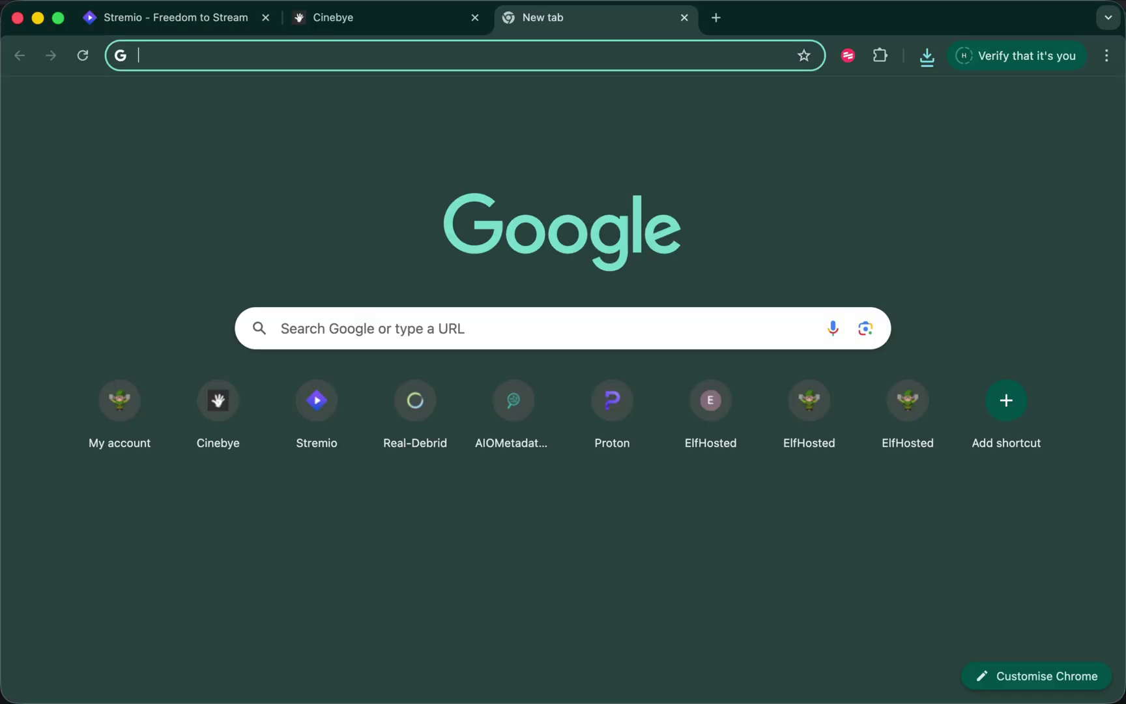
pyautogui.write('aio')
pyautogui.press('Right')
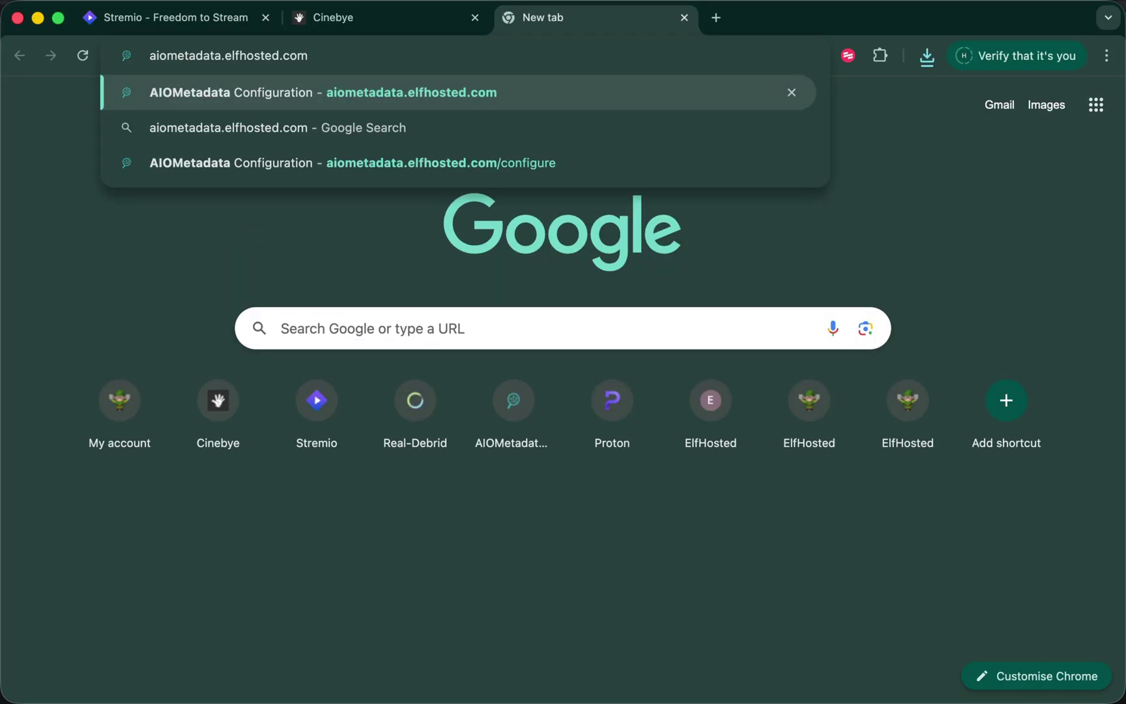
pyautogui.press('Return')
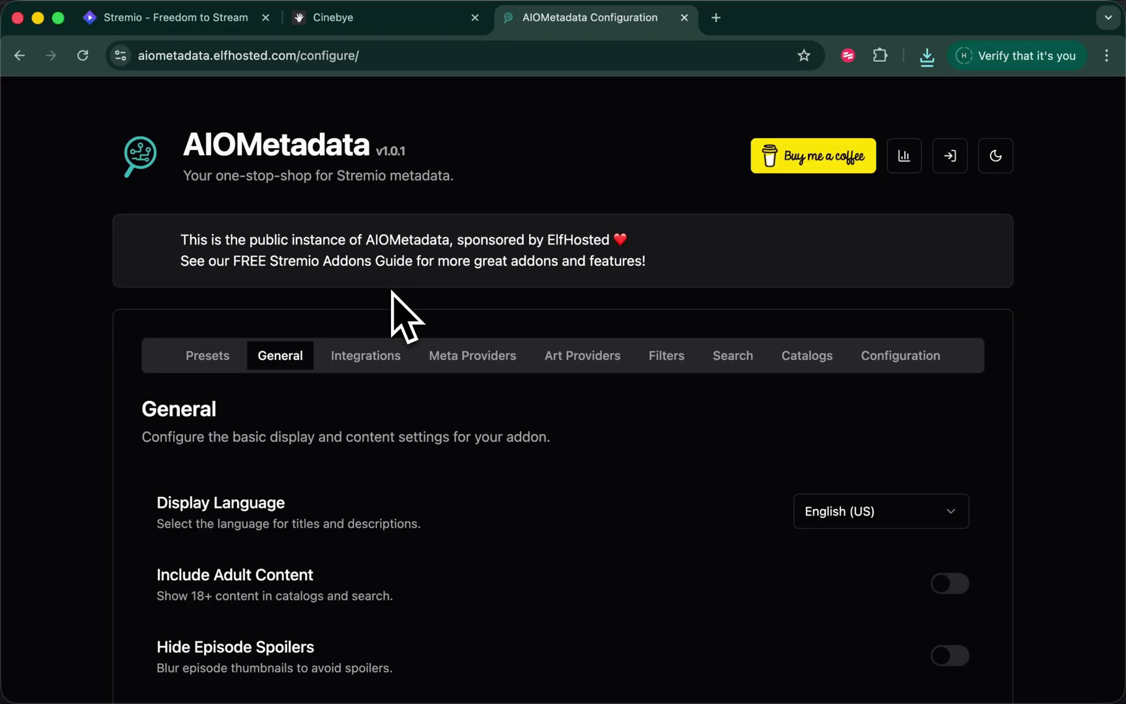
# Apply the 'Movies & Shows Only' configuration preset
pyautogui.click(214, 357)
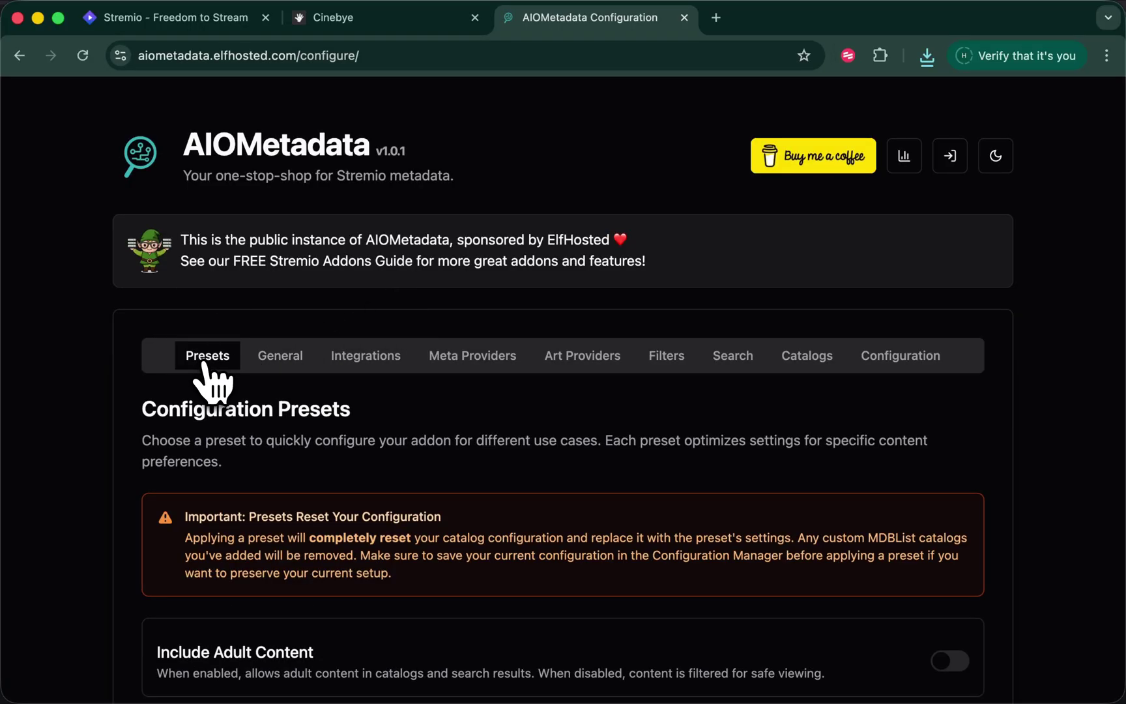
pyautogui.scroll(-5, 284, 450)
pyautogui.scroll(-1, 284, 450)
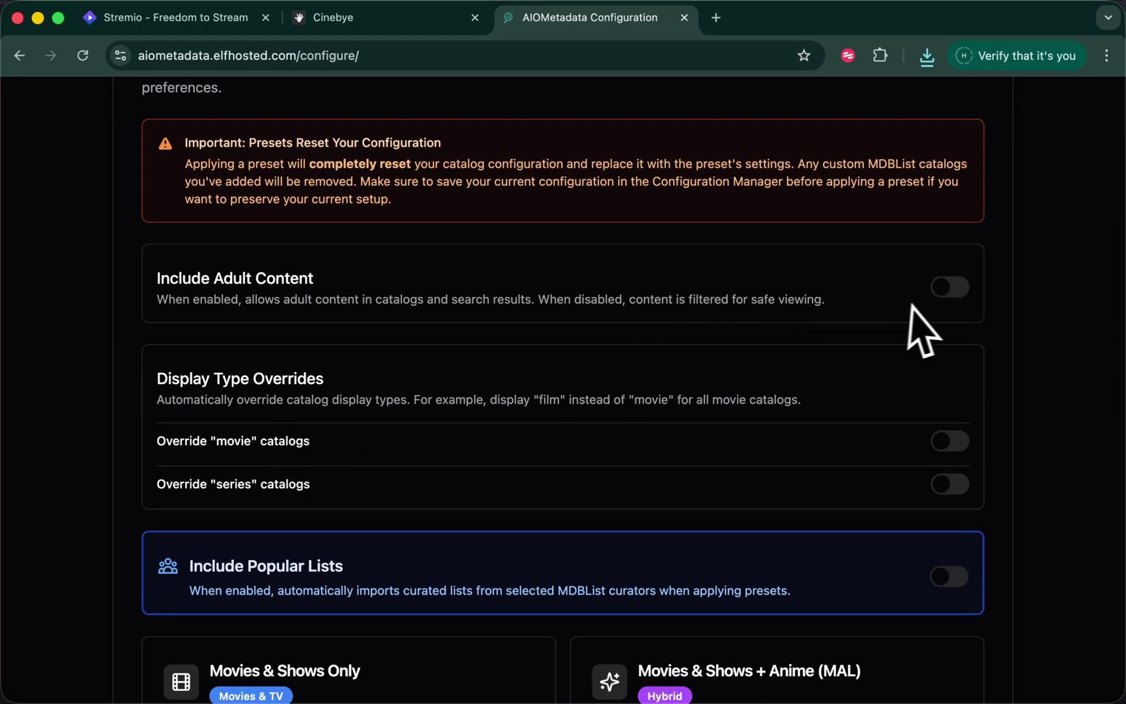
pyautogui.scroll(-3, 402, 616)
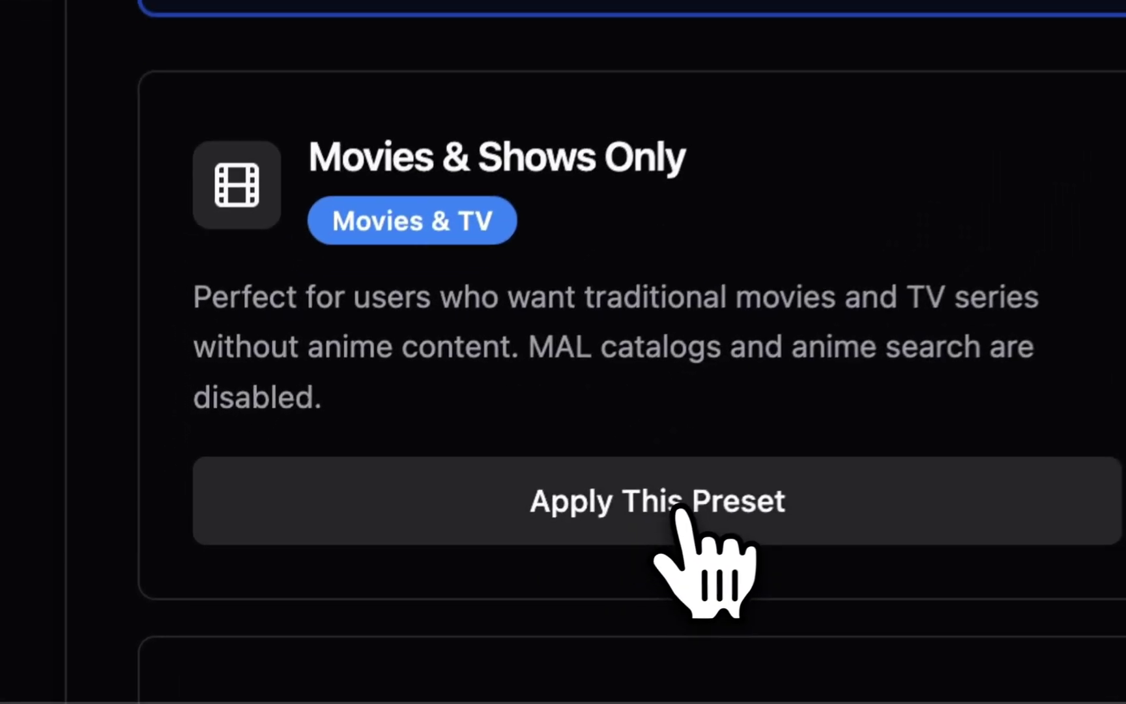
pyautogui.click(677, 515)
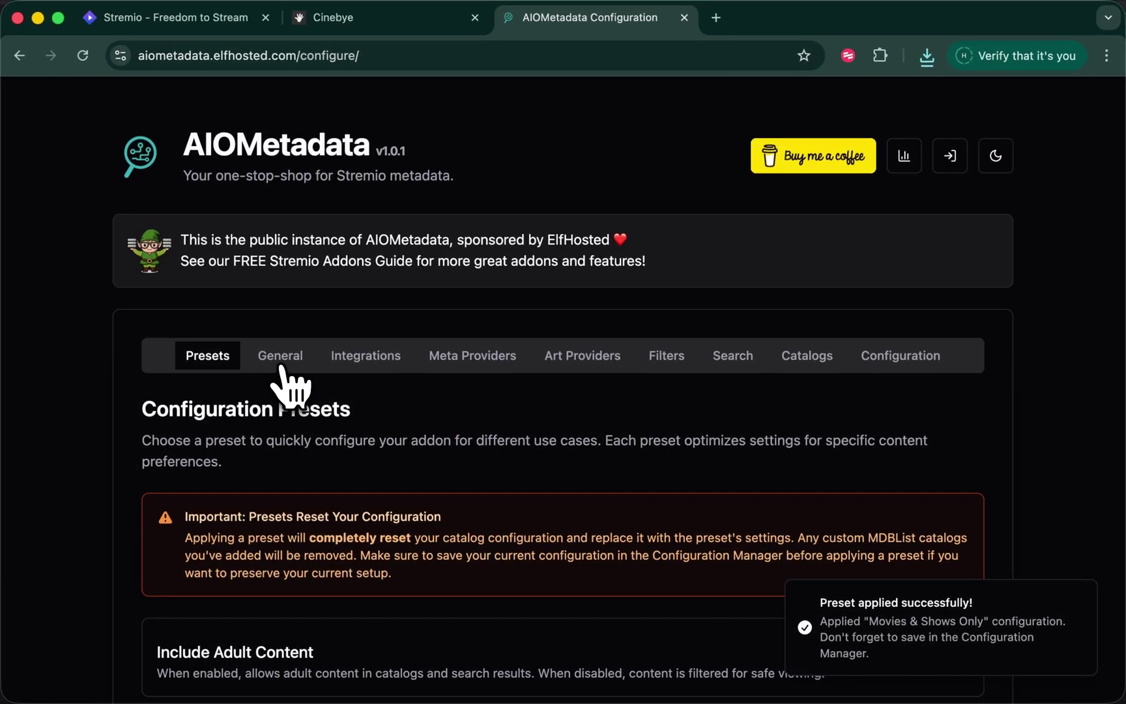
# In the Integrations settings, test that the TMDB and TheTVDB API keys are valid
pyautogui.click(280, 365)
pyautogui.scroll(-3, 498, 390)
pyautogui.click(368, 230)
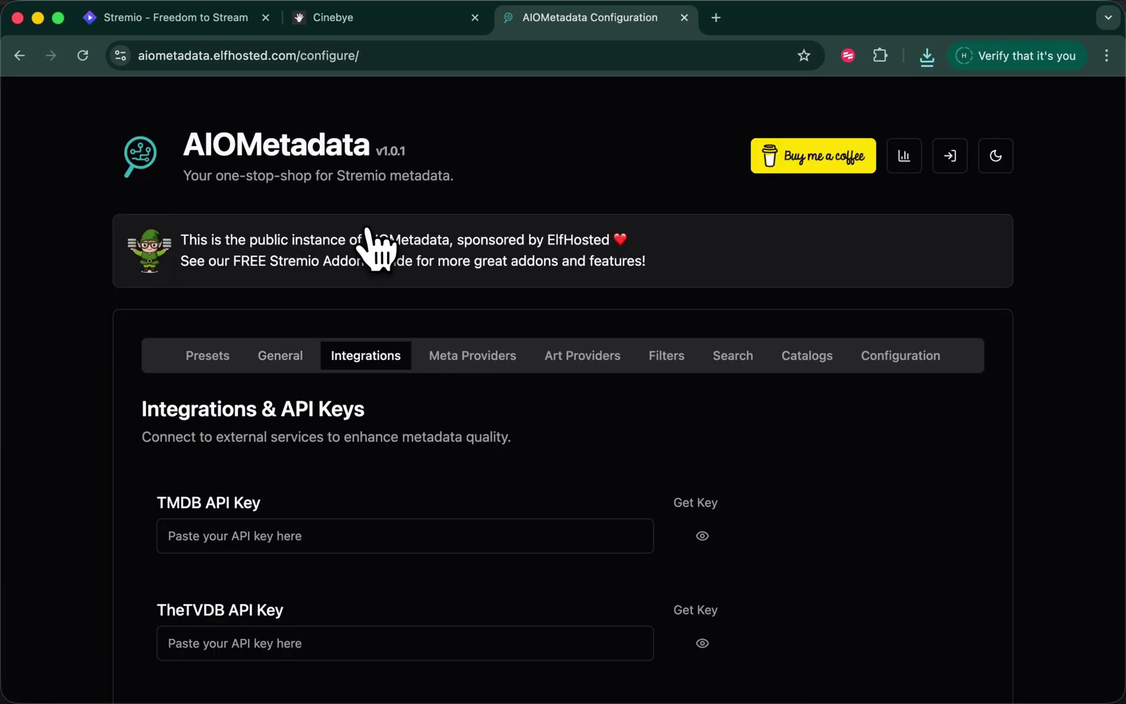
pyautogui.scroll(-3, 515, 424)
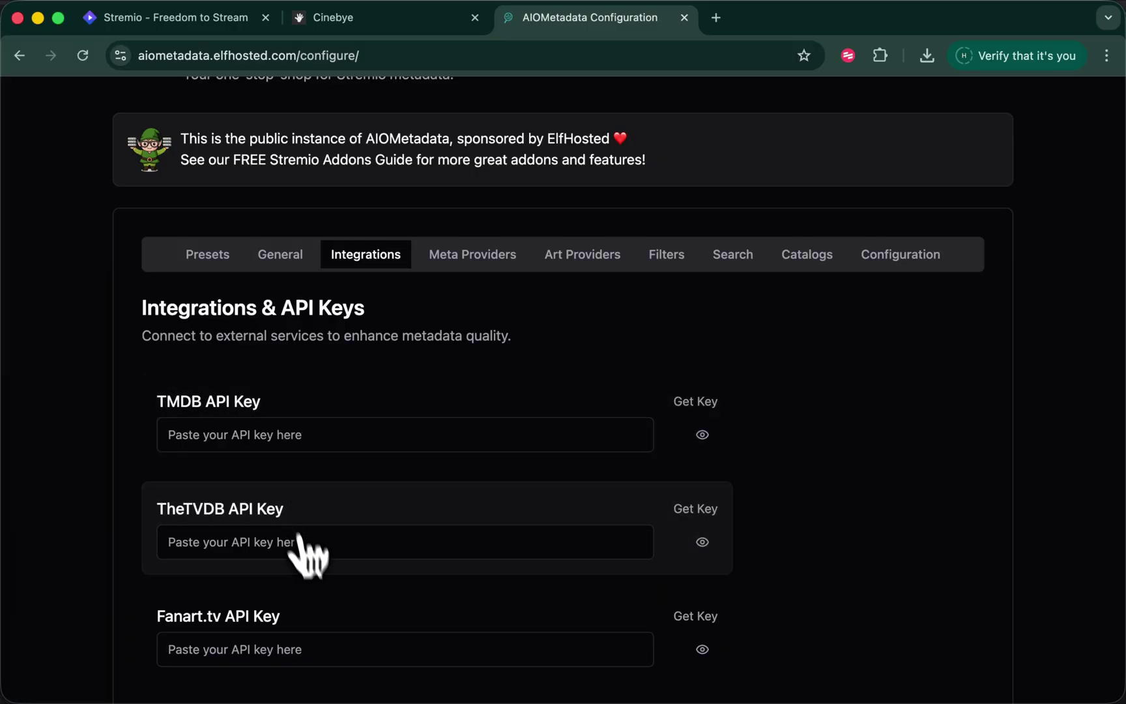
pyautogui.scroll(-5, 203, 577)
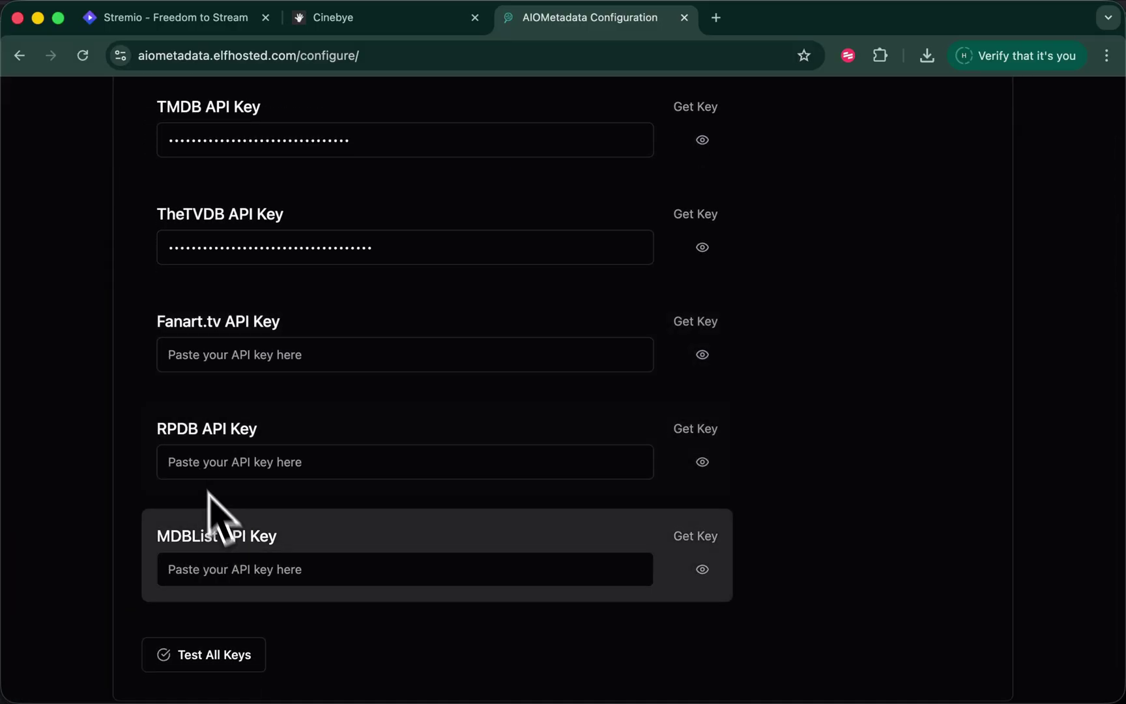
pyautogui.click(241, 663)
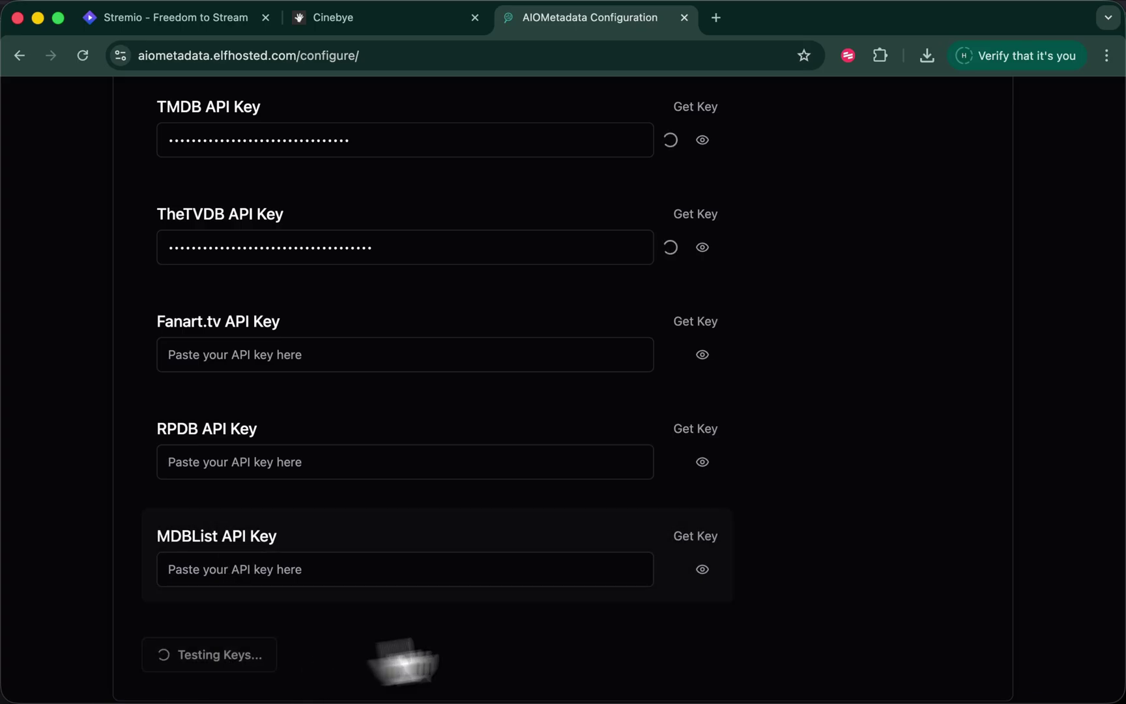
pyautogui.scroll(5, 912, 427)
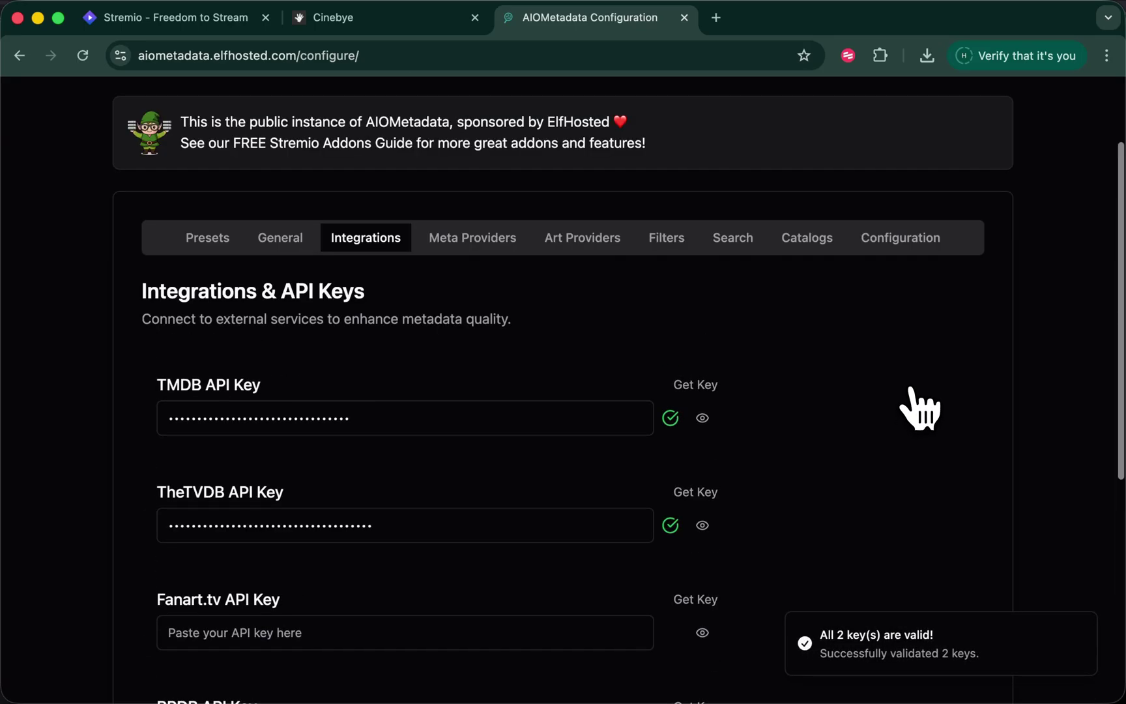
# In the Filters settings, set maximum Content Rating to PG-13 and enable Hide Unreleased Movies
pyautogui.click(487, 261)
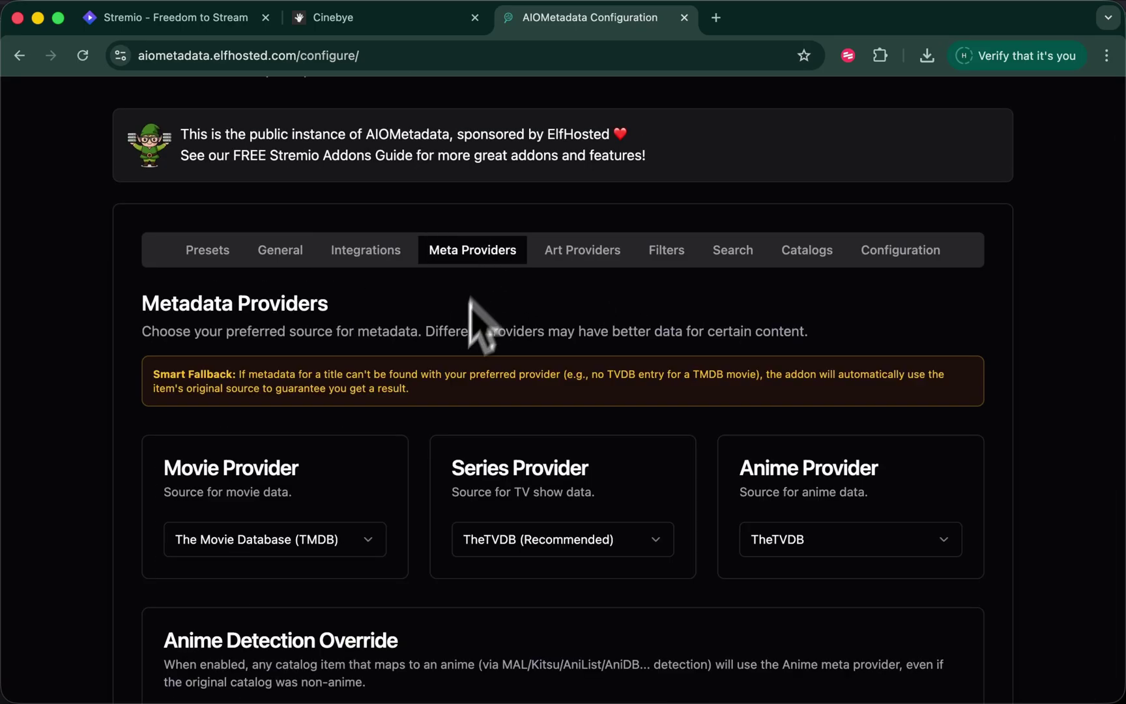
pyautogui.scroll(-3, 460, 398)
pyautogui.scroll(2, 460, 397)
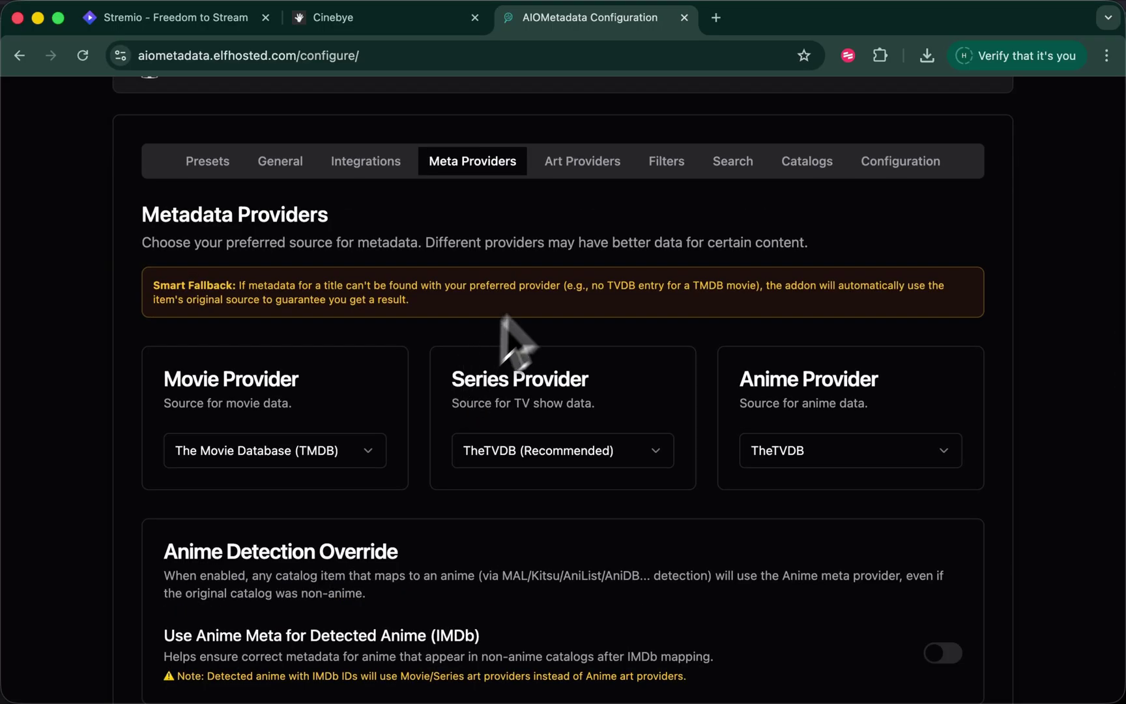
pyautogui.click(578, 164)
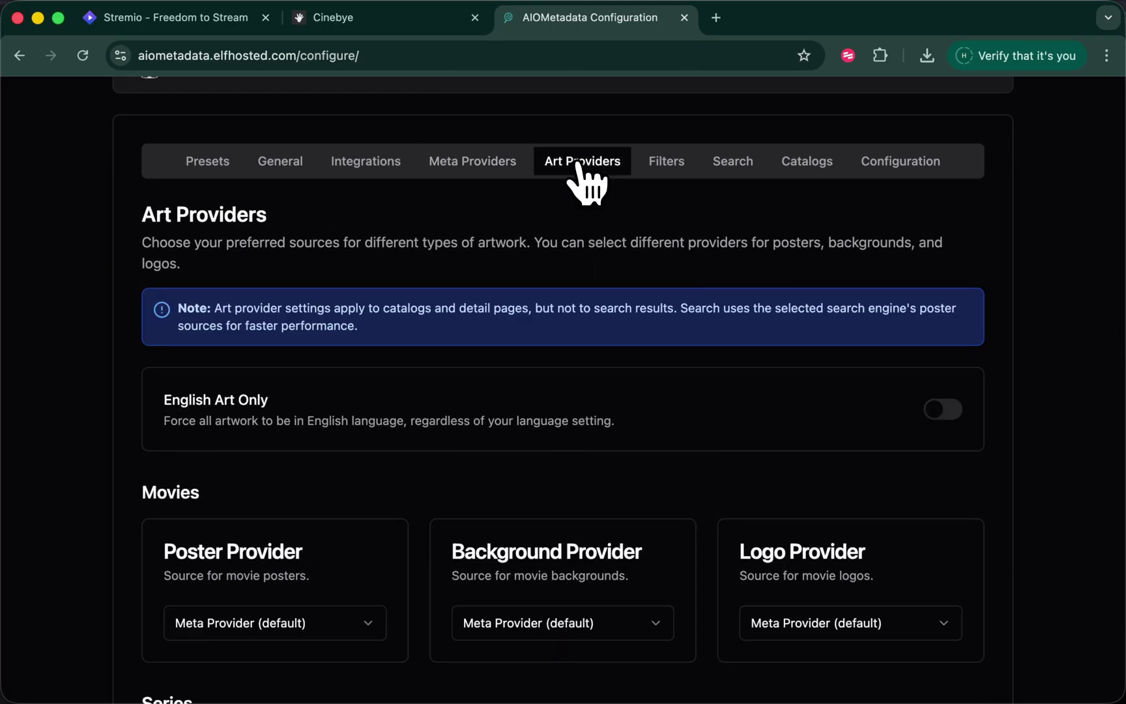
pyautogui.click(663, 163)
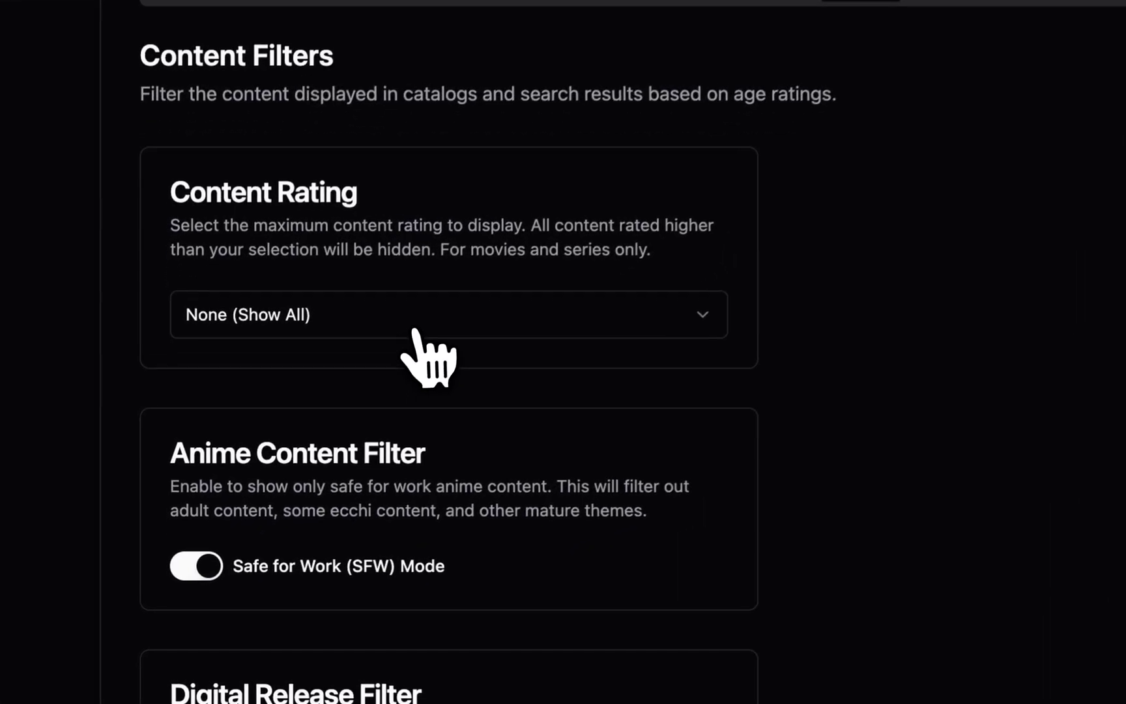
pyautogui.click(339, 307)
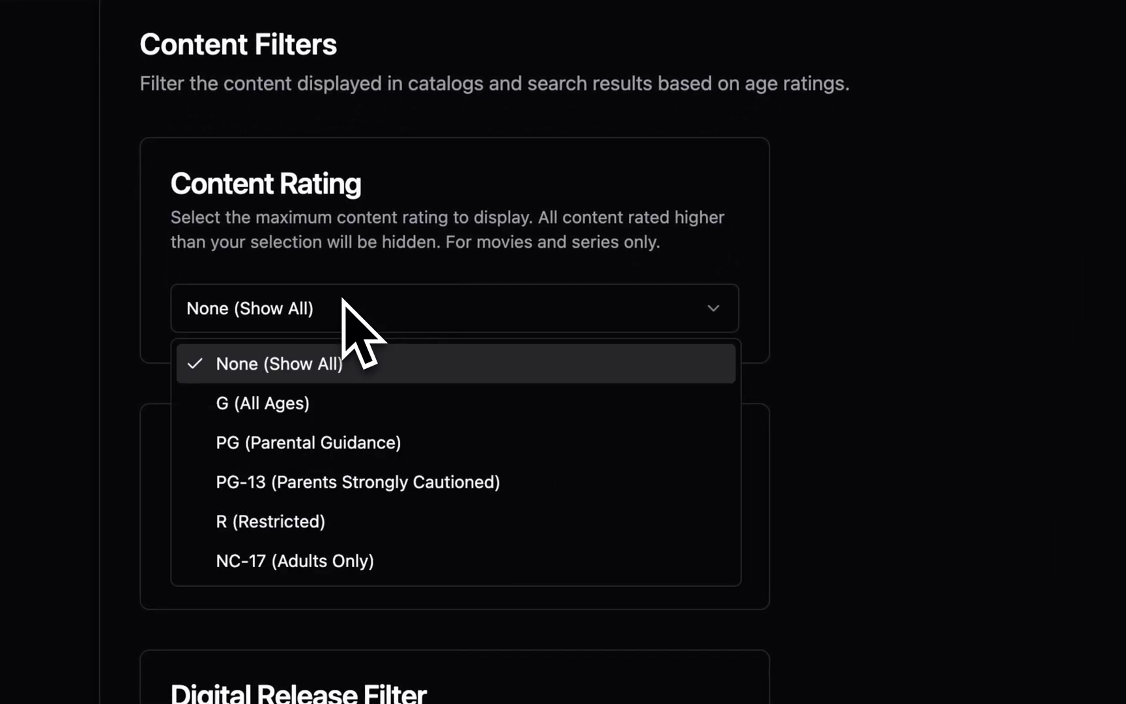
pyautogui.click(362, 486)
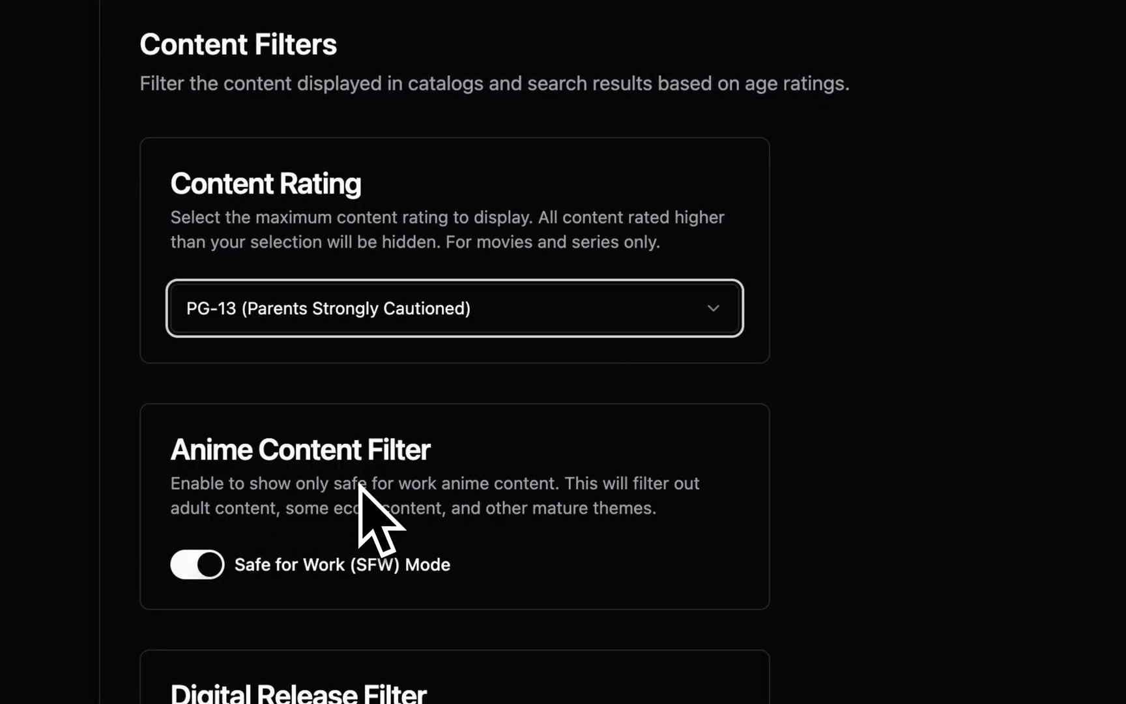
pyautogui.scroll(-4, 586, 573)
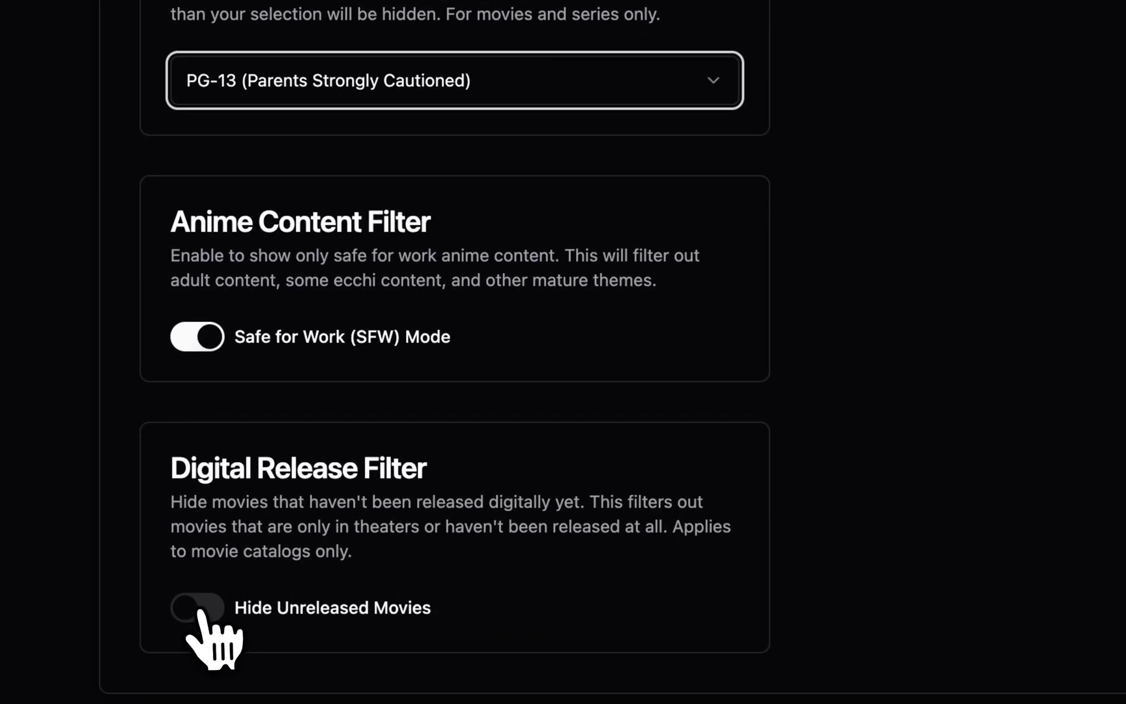
pyautogui.click(198, 606)
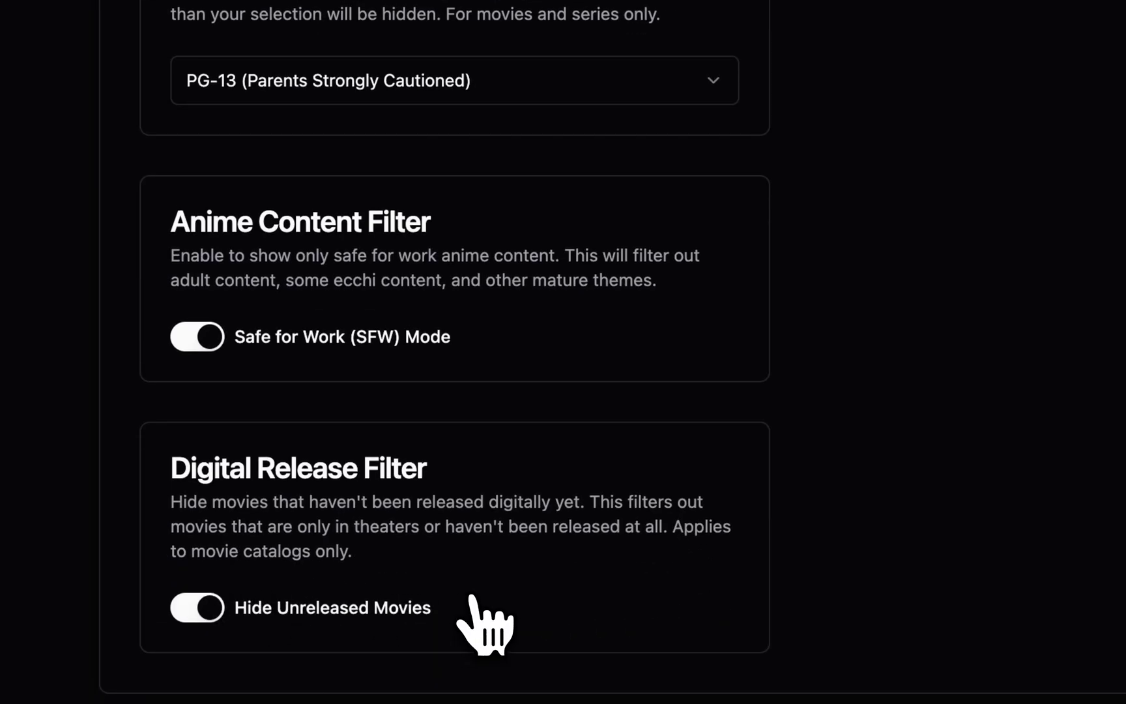
# Look over the Search settings without changing them
pyautogui.scroll(6, 475, 612)
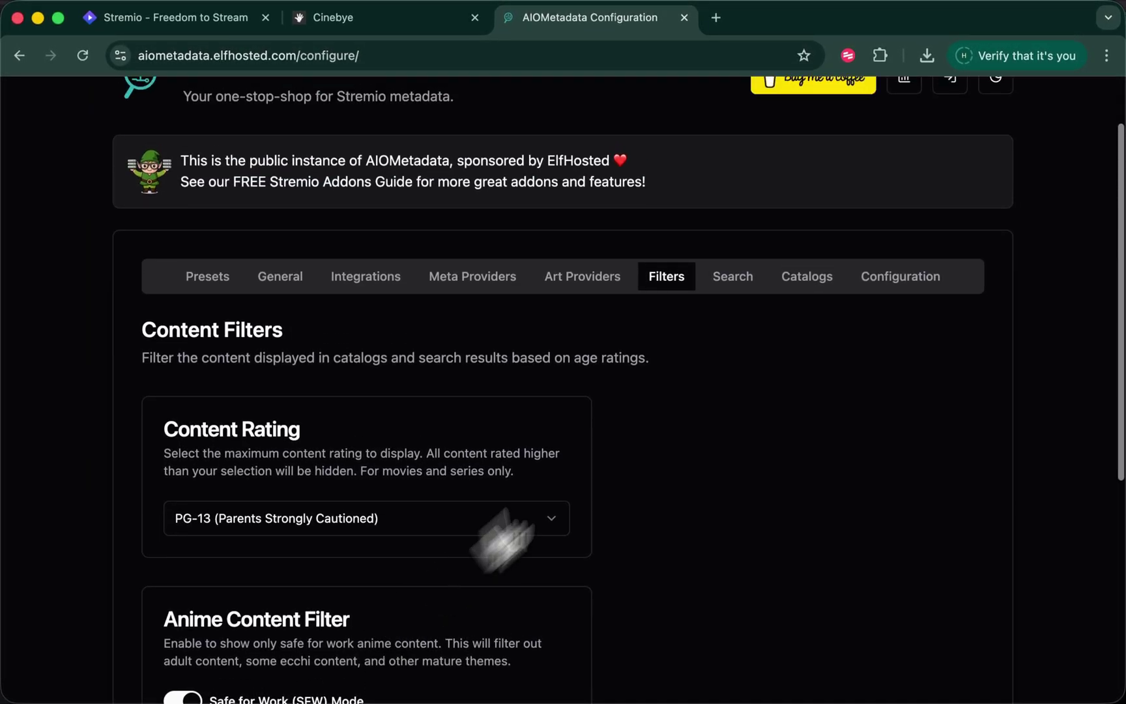
pyautogui.click(734, 278)
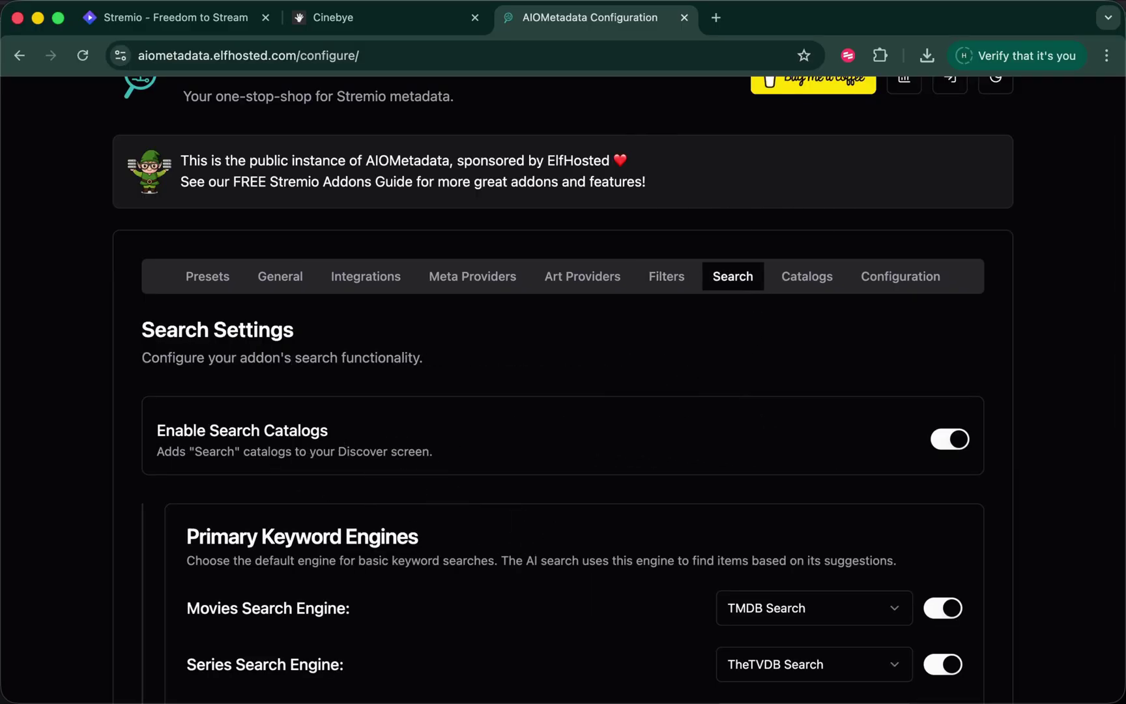
pyautogui.scroll(-3, 528, 502)
# Browse the Catalogs list, toggling MAL Upcoming Season visible and then hidden again
pyautogui.press('Right')
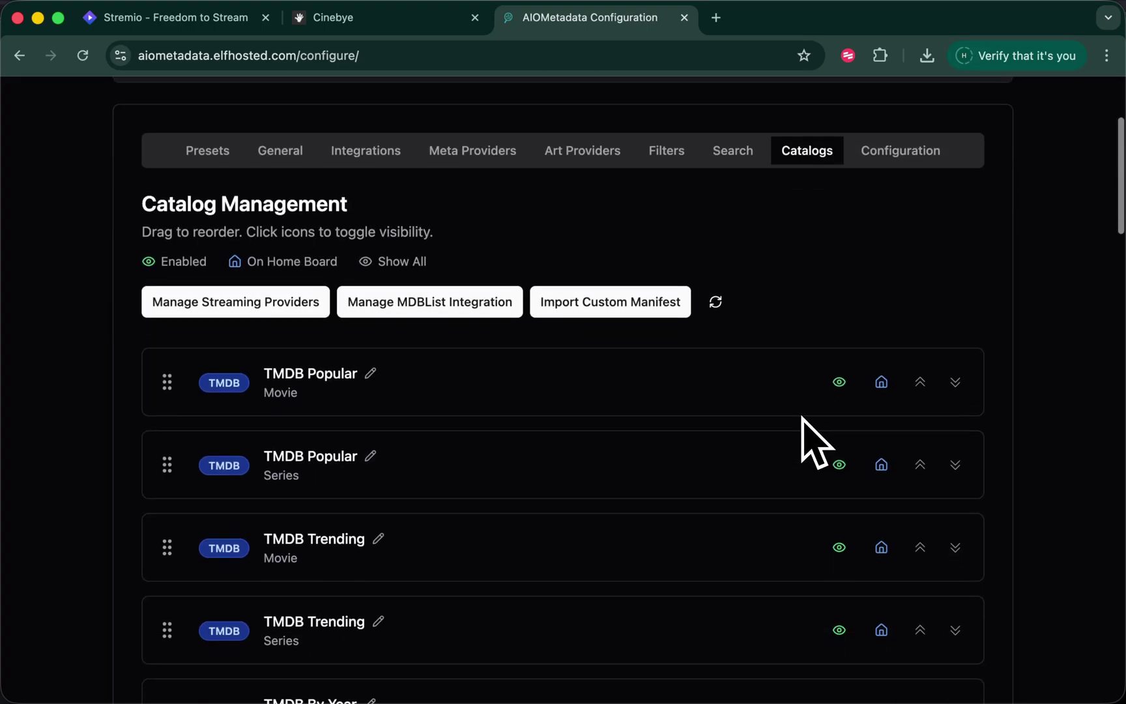
pyautogui.scroll(-2, 803, 420)
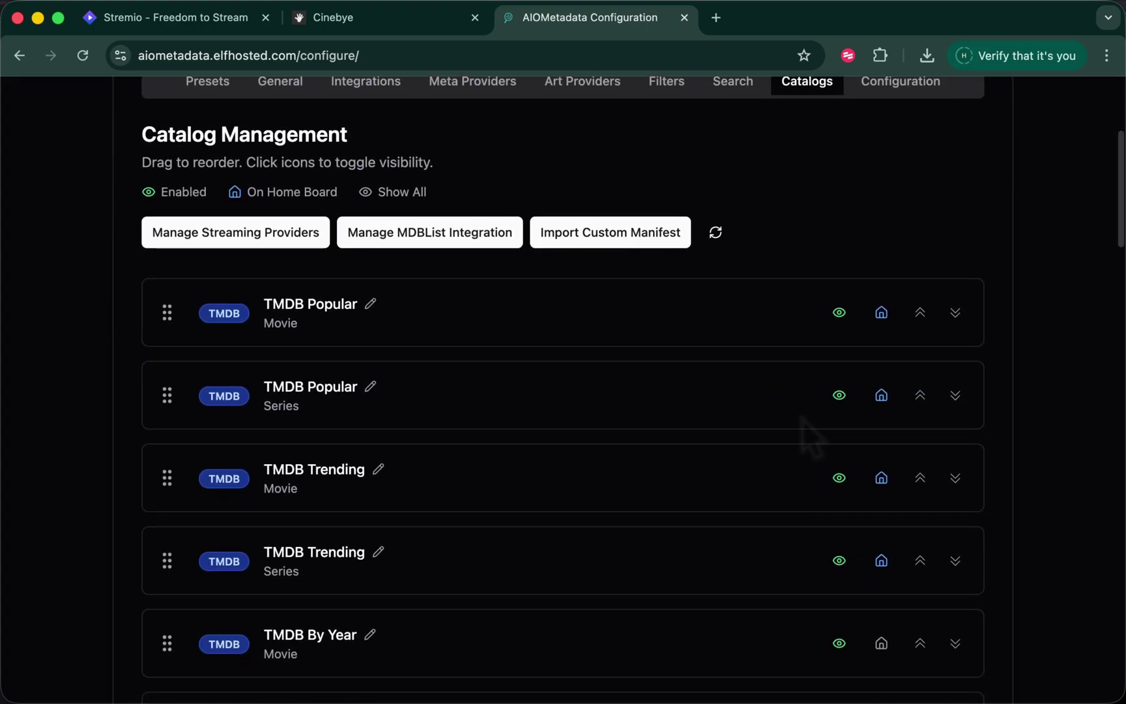
pyautogui.scroll(-15, 710, 409)
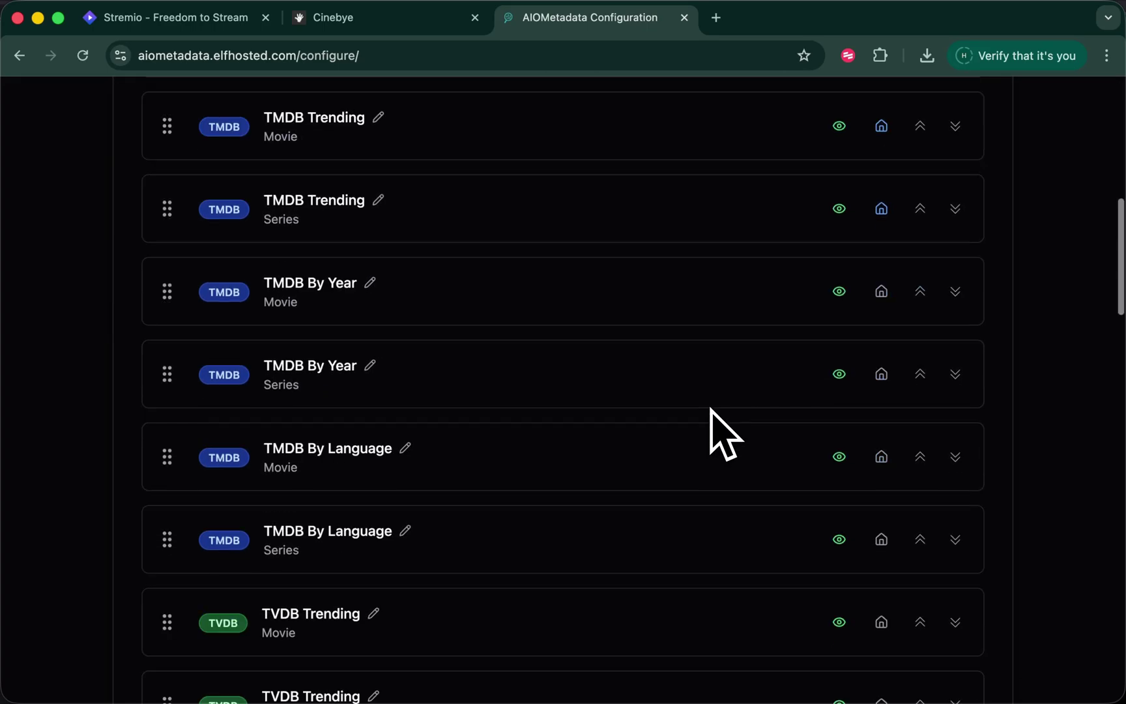
pyautogui.scroll(5, 566, 378)
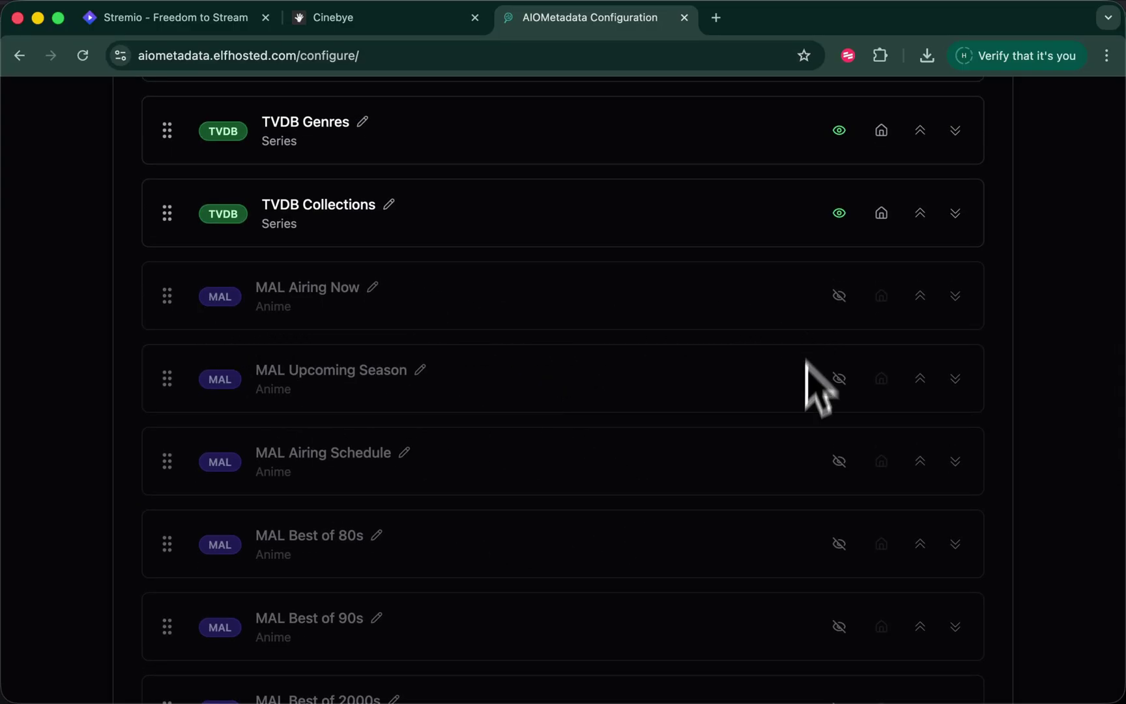
pyautogui.click(839, 377)
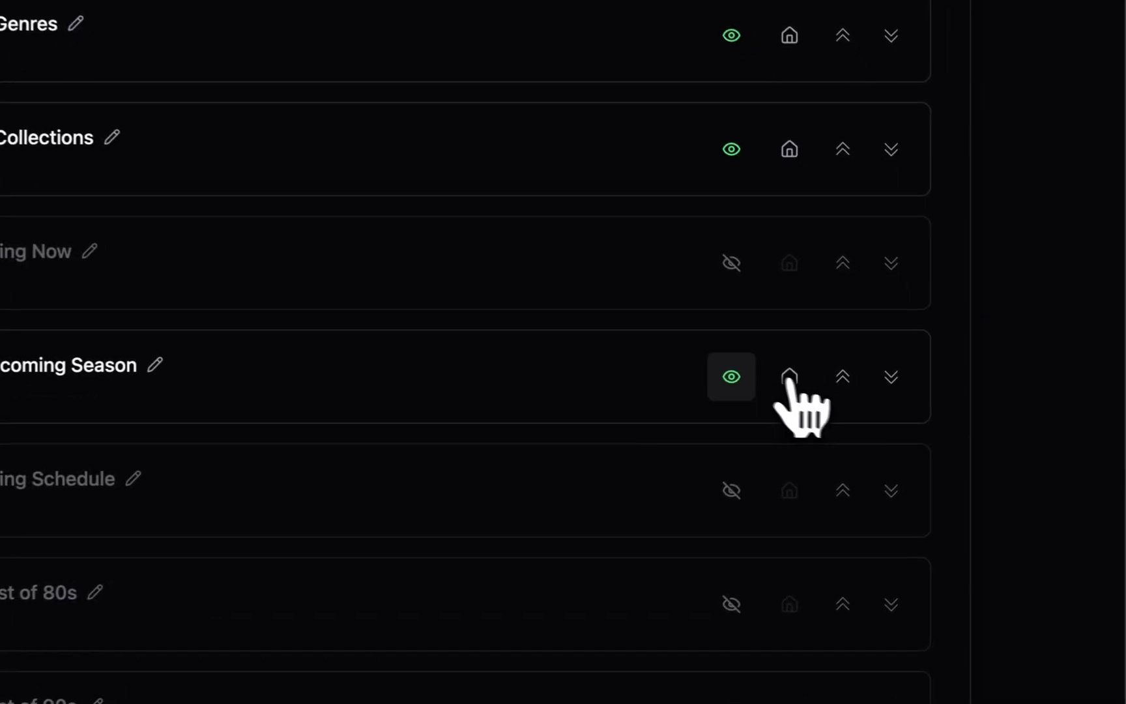
pyautogui.click(724, 376)
pyautogui.scroll(10, 762, 381)
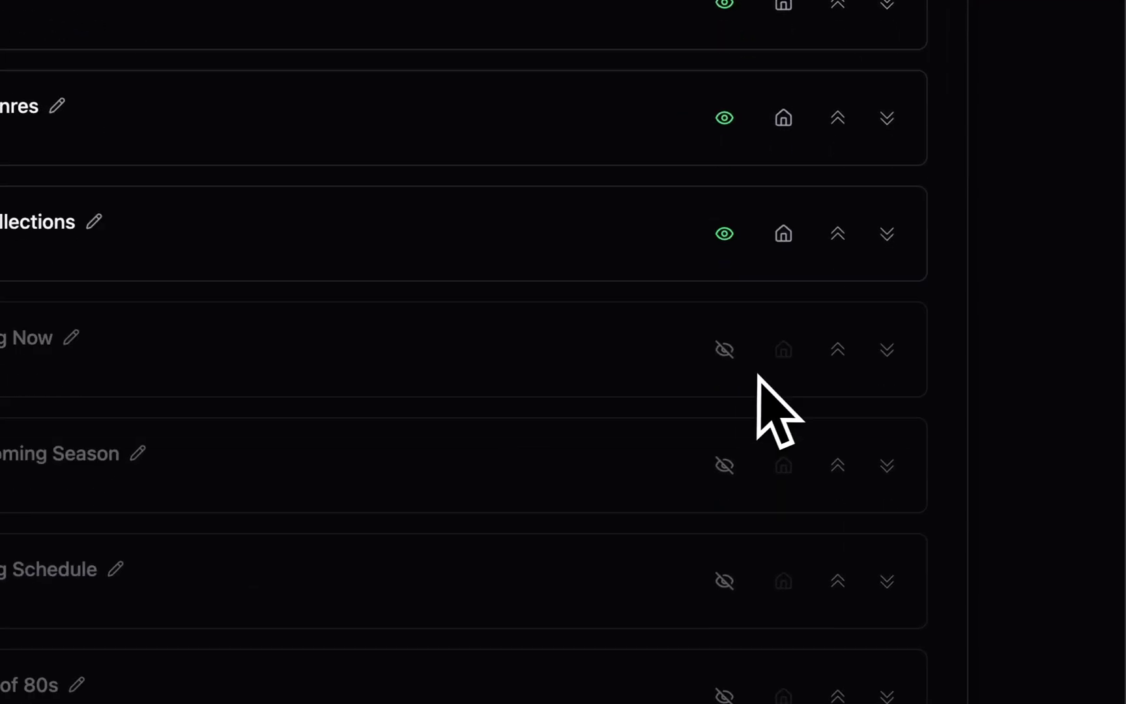
# Save the configuration protected by a new password and select the generated UUID
pyautogui.click(824, 352)
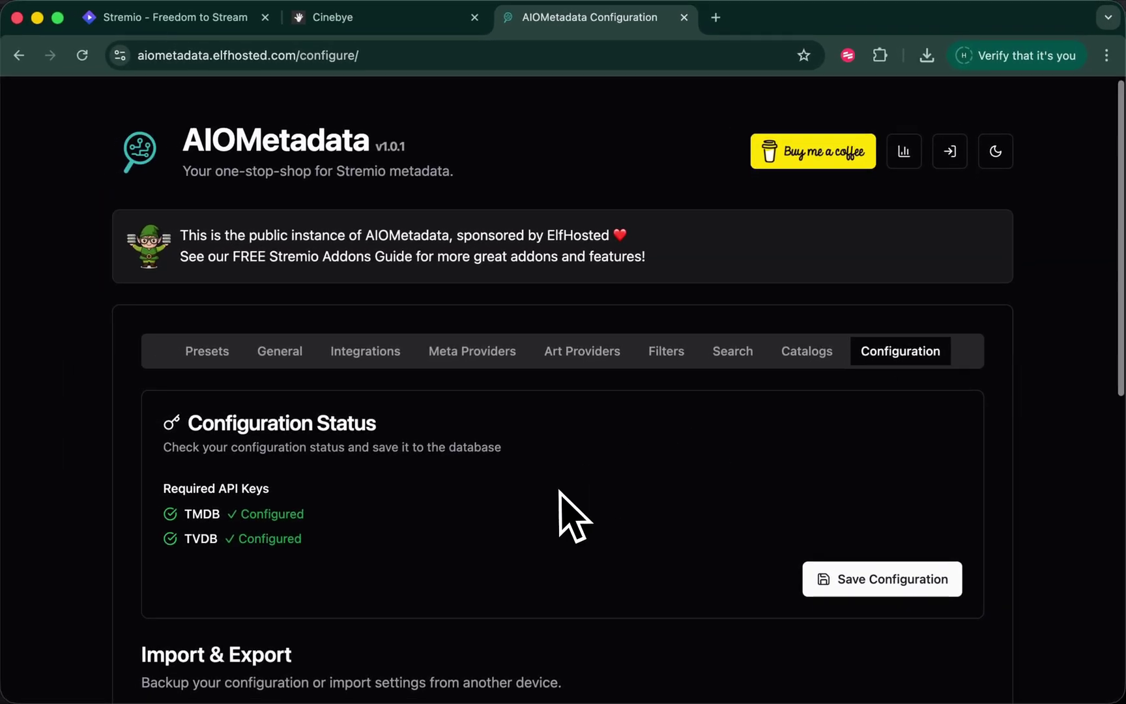
pyautogui.scroll(-3, 559, 495)
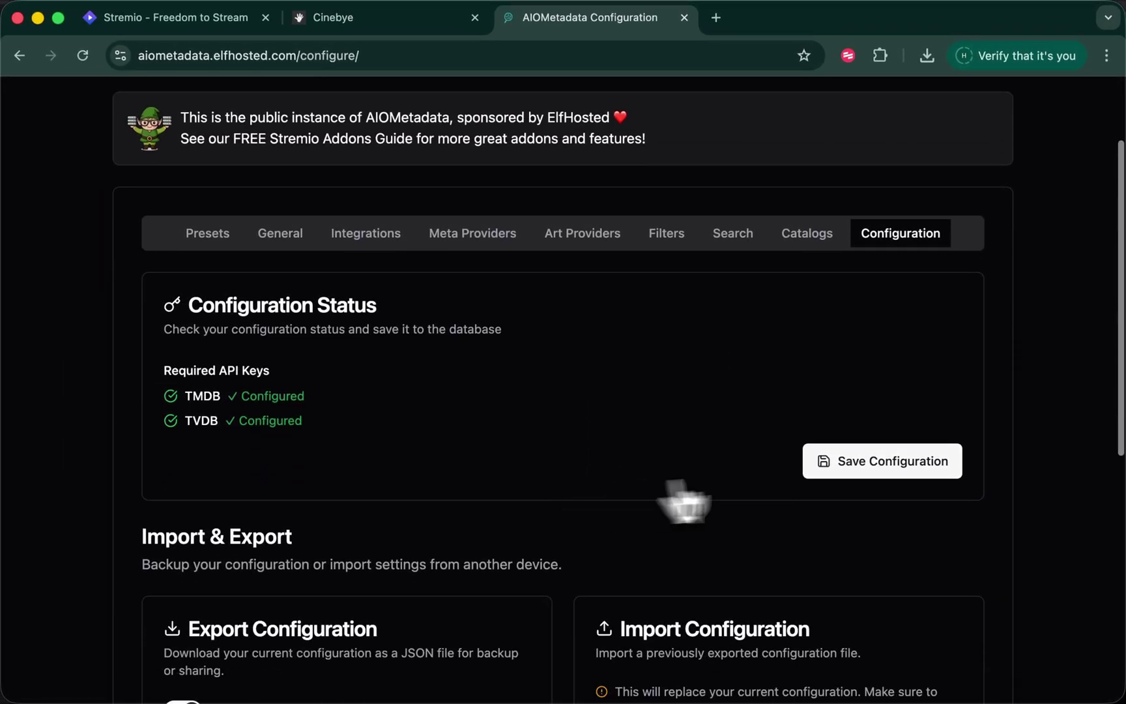
pyautogui.click(861, 460)
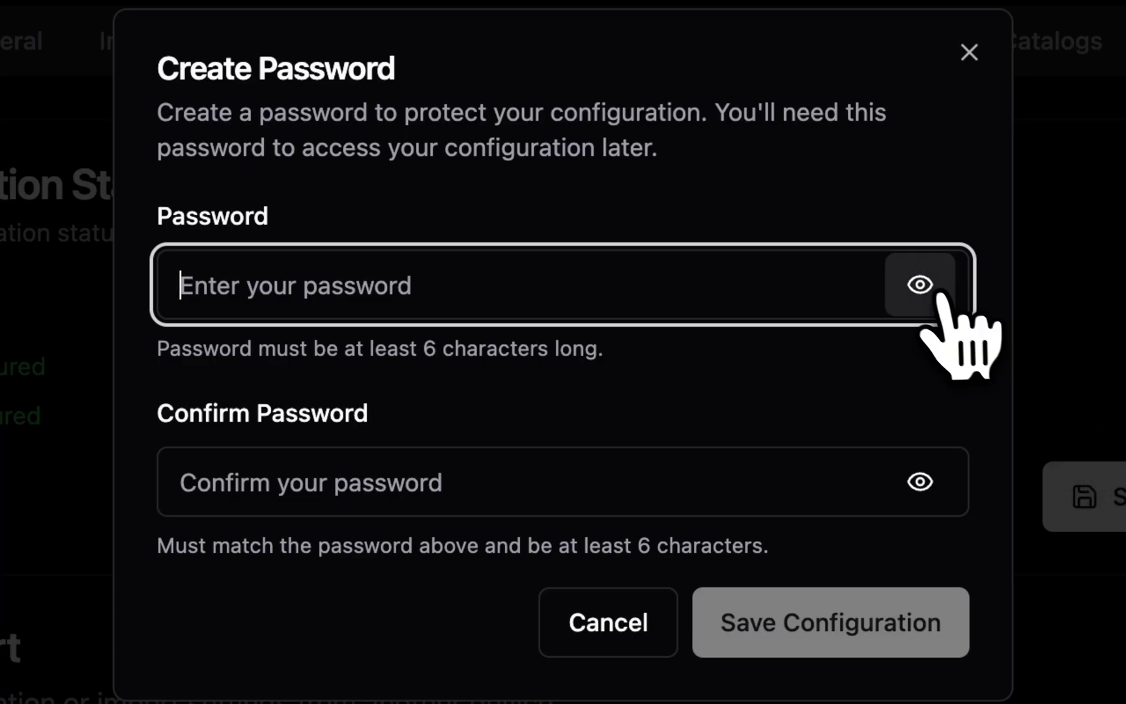
pyautogui.click(919, 284)
pyautogui.press('Tab')
pyautogui.press('Tab')
pyautogui.click(920, 482)
pyautogui.click(920, 482)
pyautogui.click(846, 619)
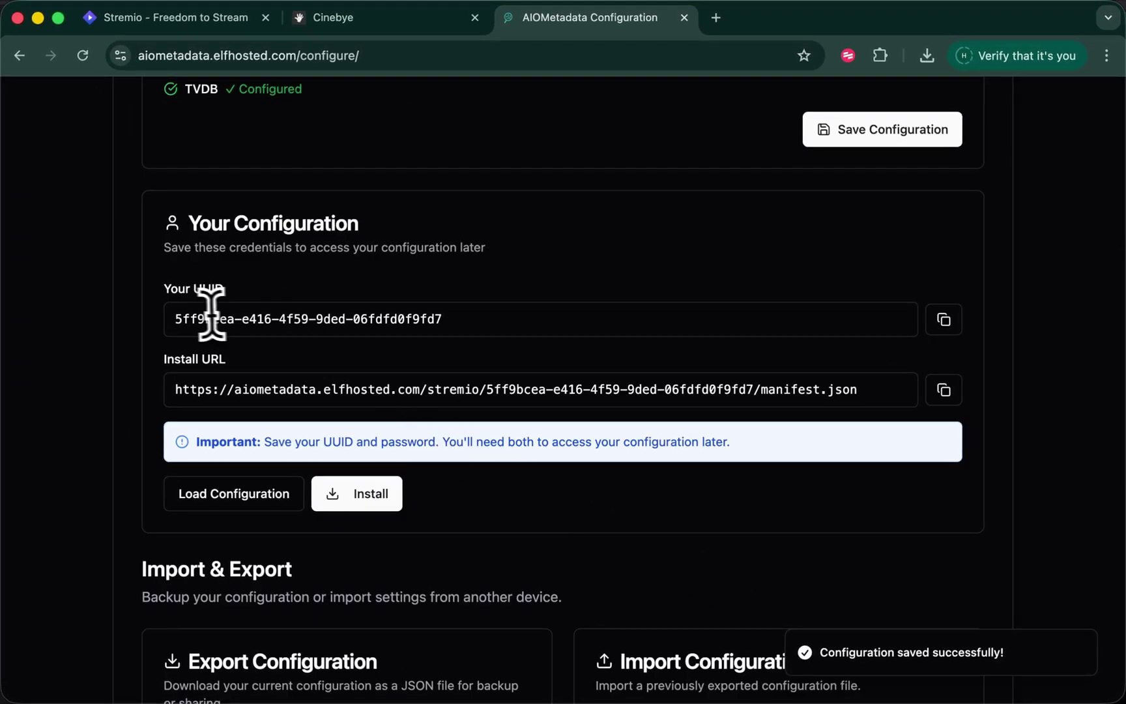
pyautogui.moveTo(175, 319); pyautogui.dragTo(432, 326)
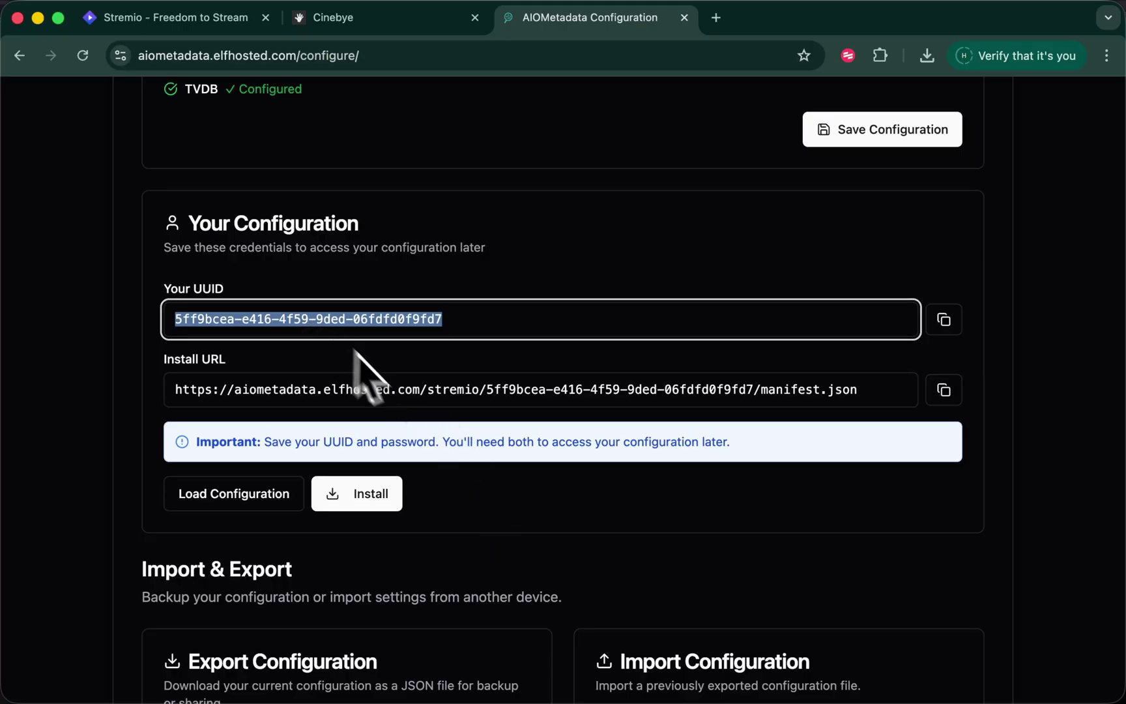
# Choose to install AIOMetadata through Stremio Web, confirm, and view the Stremio home board
pyautogui.click(347, 496)
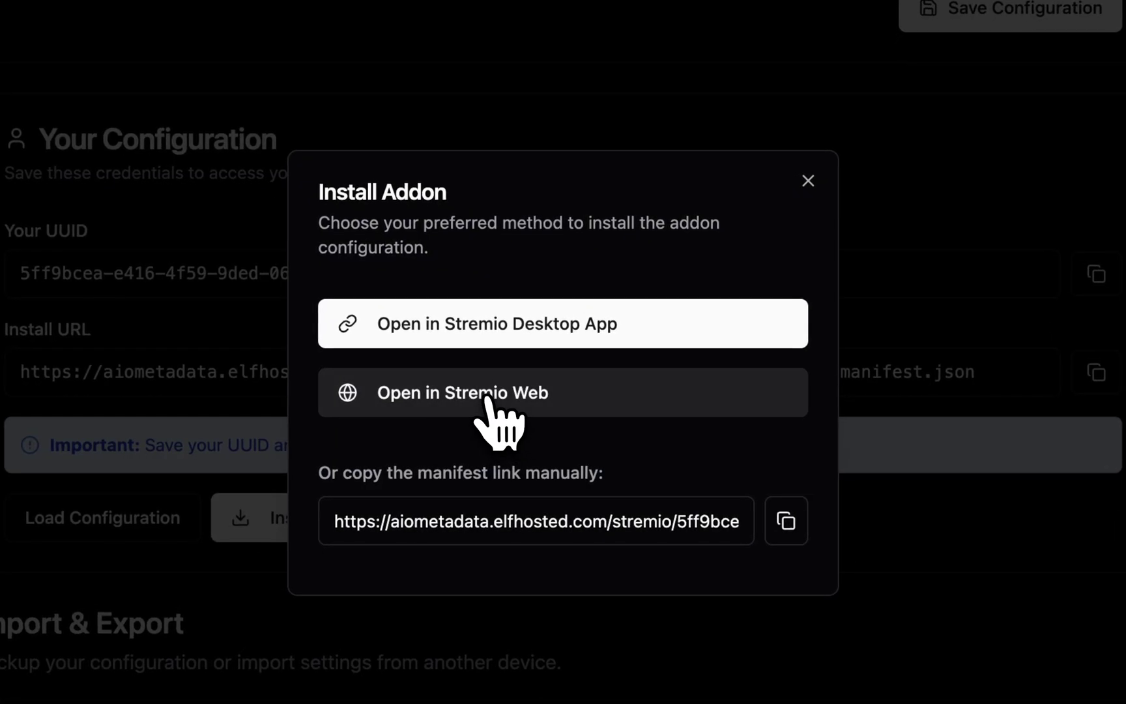
pyautogui.click(485, 398)
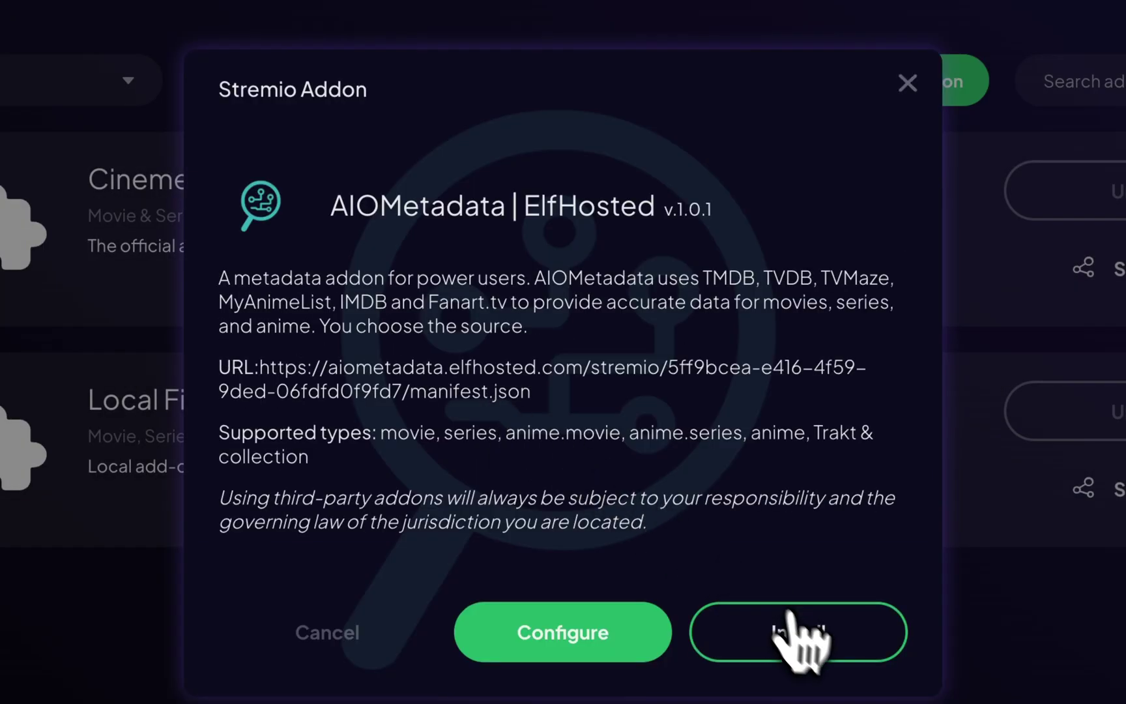
pyautogui.click(809, 641)
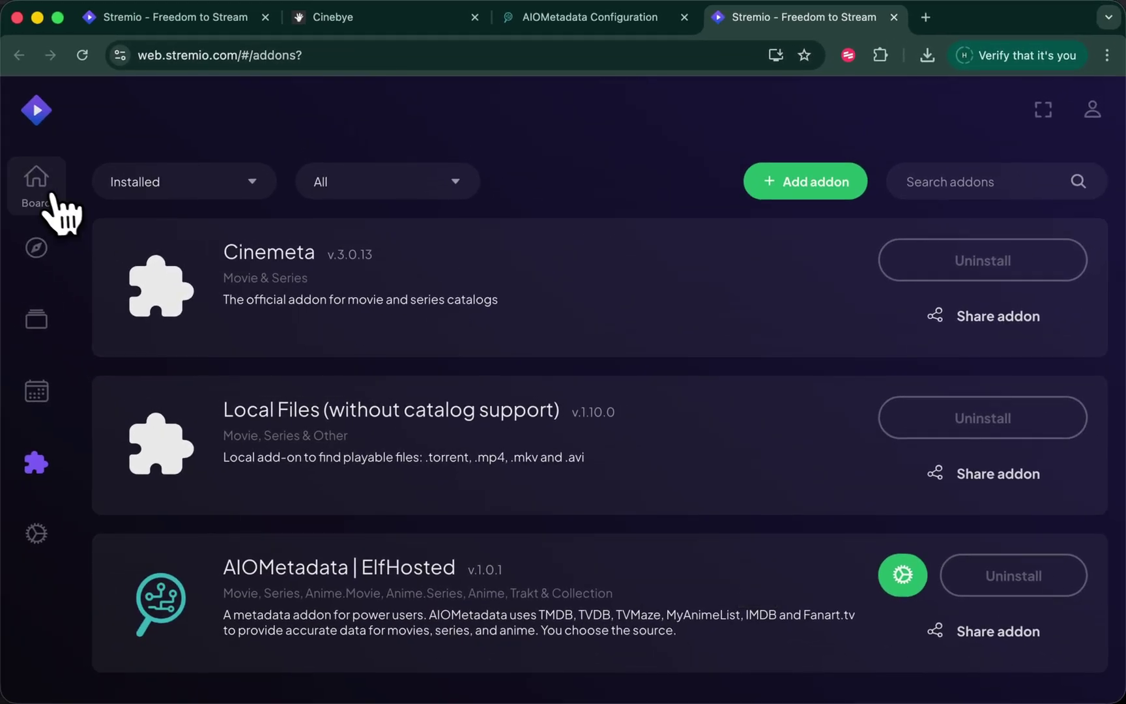
pyautogui.click(49, 195)
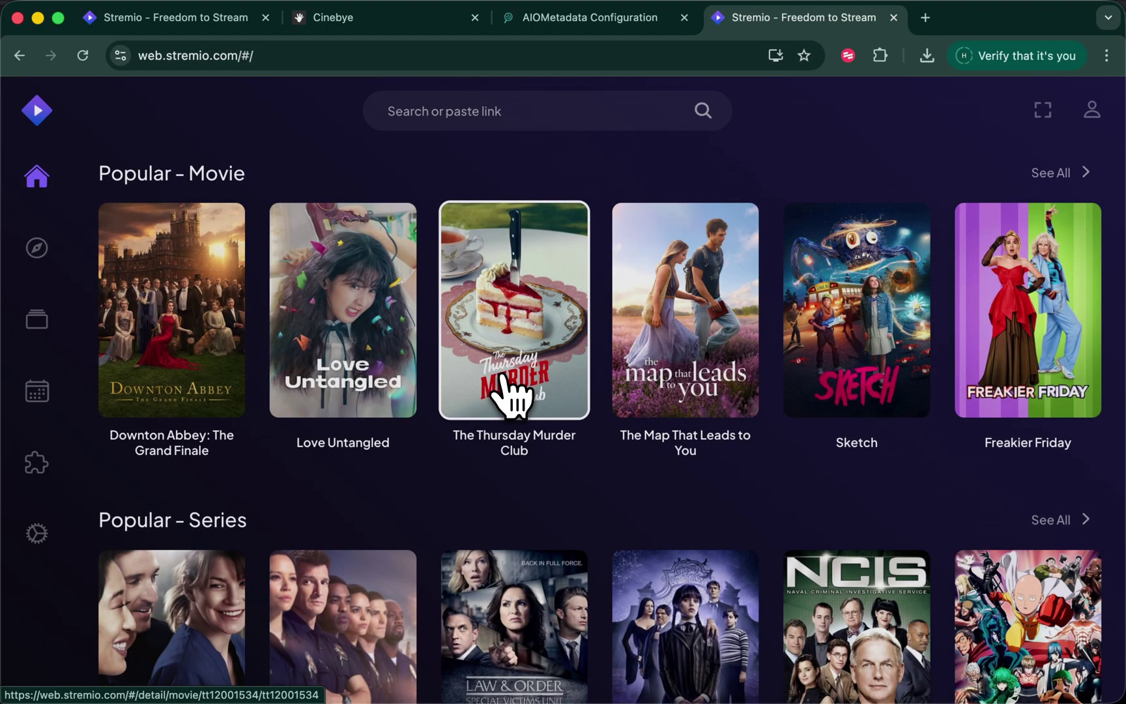
pyautogui.scroll(-3, 402, 440)
pyautogui.scroll(3, 394, 430)
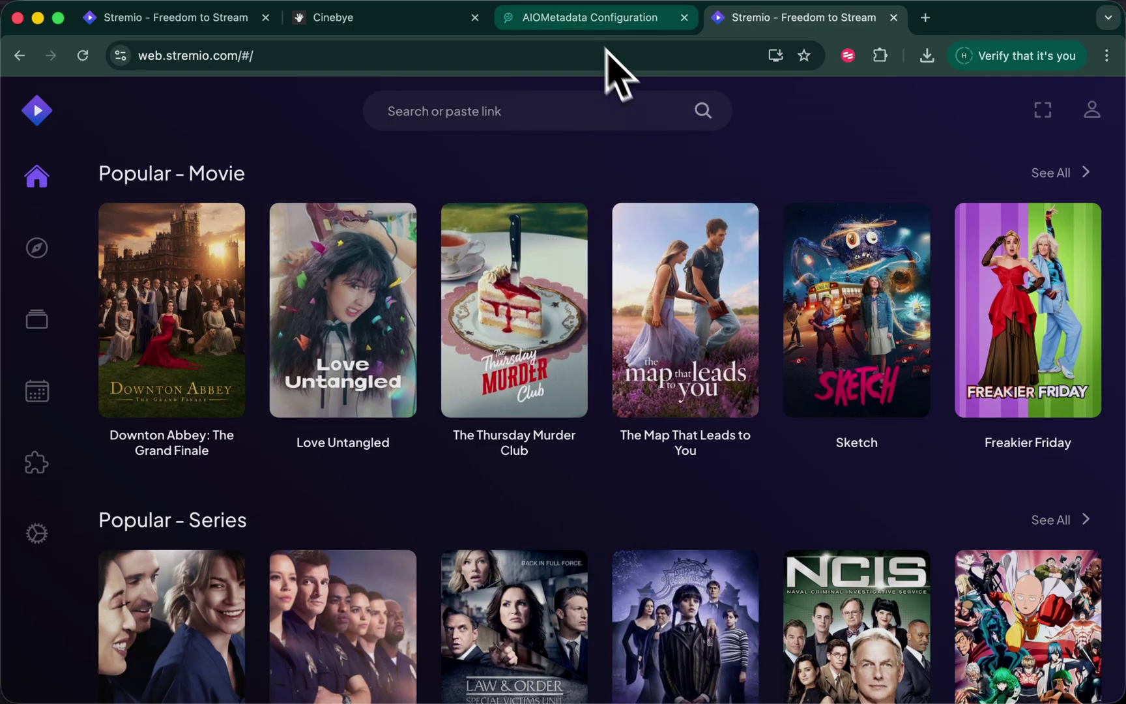
# Close AIOMetadata's install dialog, review the Meta Providers settings, and return to Stremio
pyautogui.click(587, 20)
pyautogui.click(701, 190)
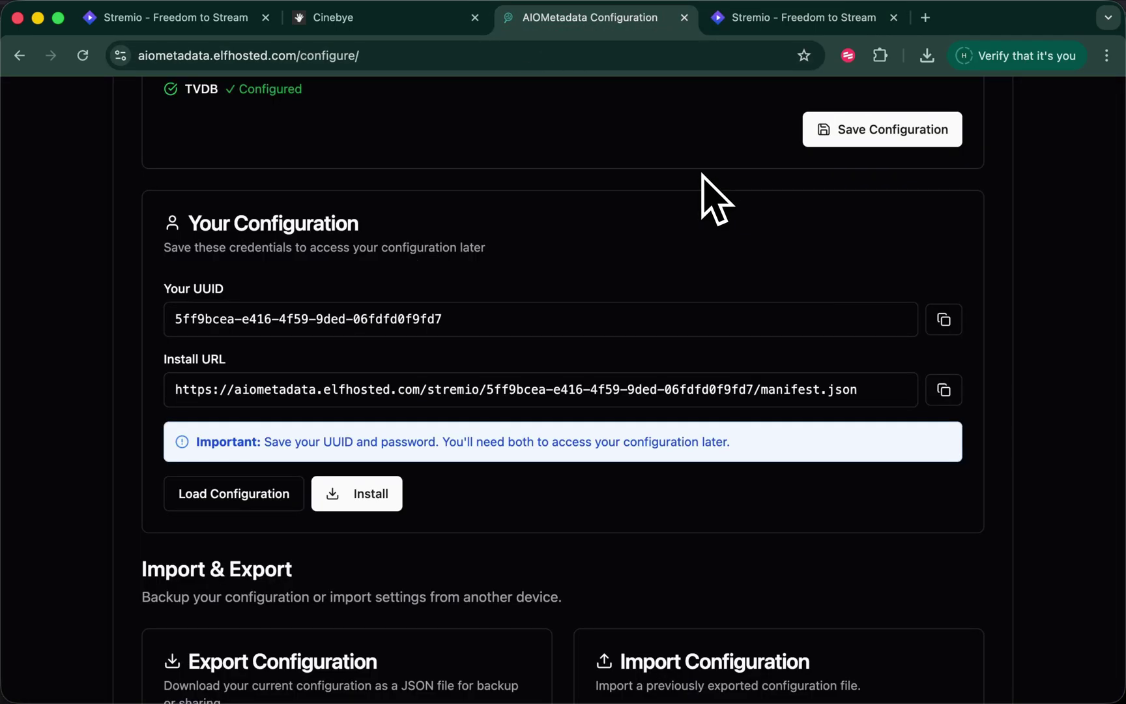
pyautogui.scroll(10, 399, 262)
pyautogui.scroll(-1, 398, 262)
pyautogui.click(478, 358)
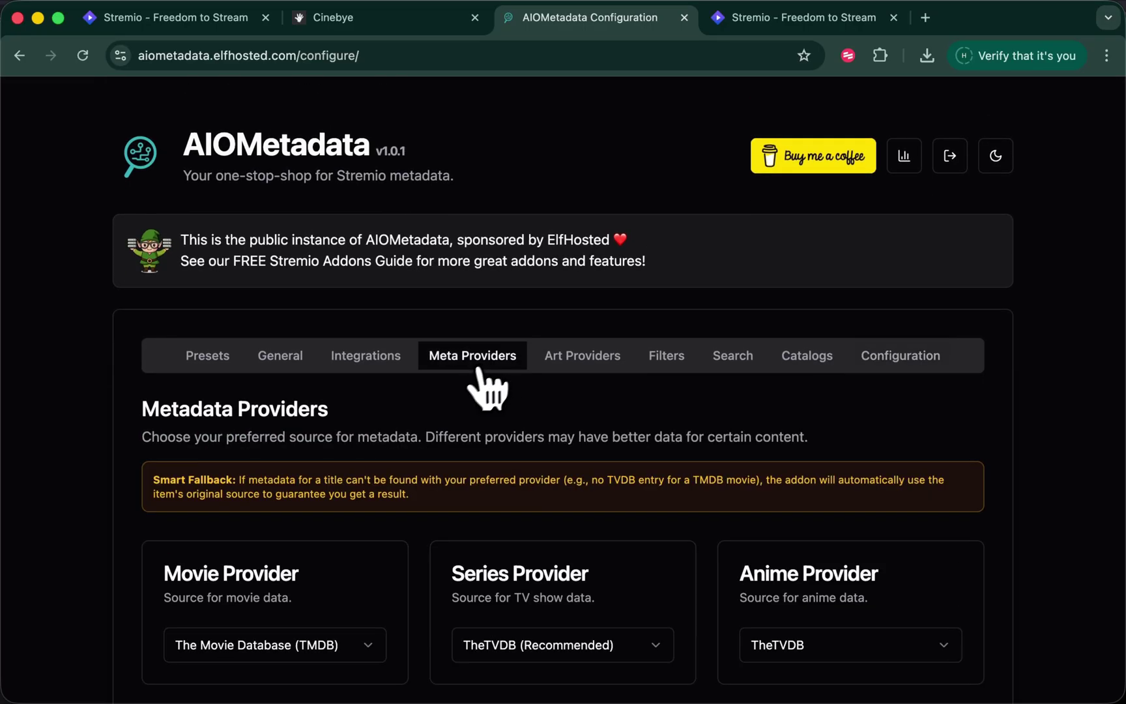
pyautogui.scroll(-3, 430, 457)
pyautogui.scroll(-1, 383, 508)
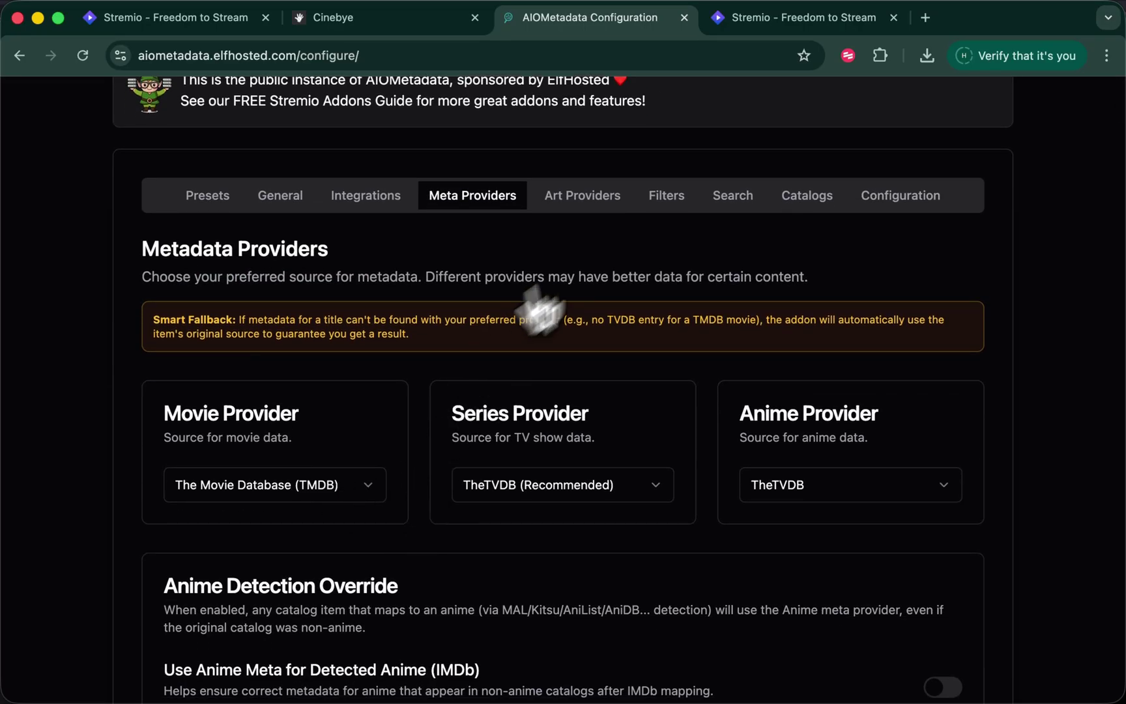
pyautogui.click(750, 23)
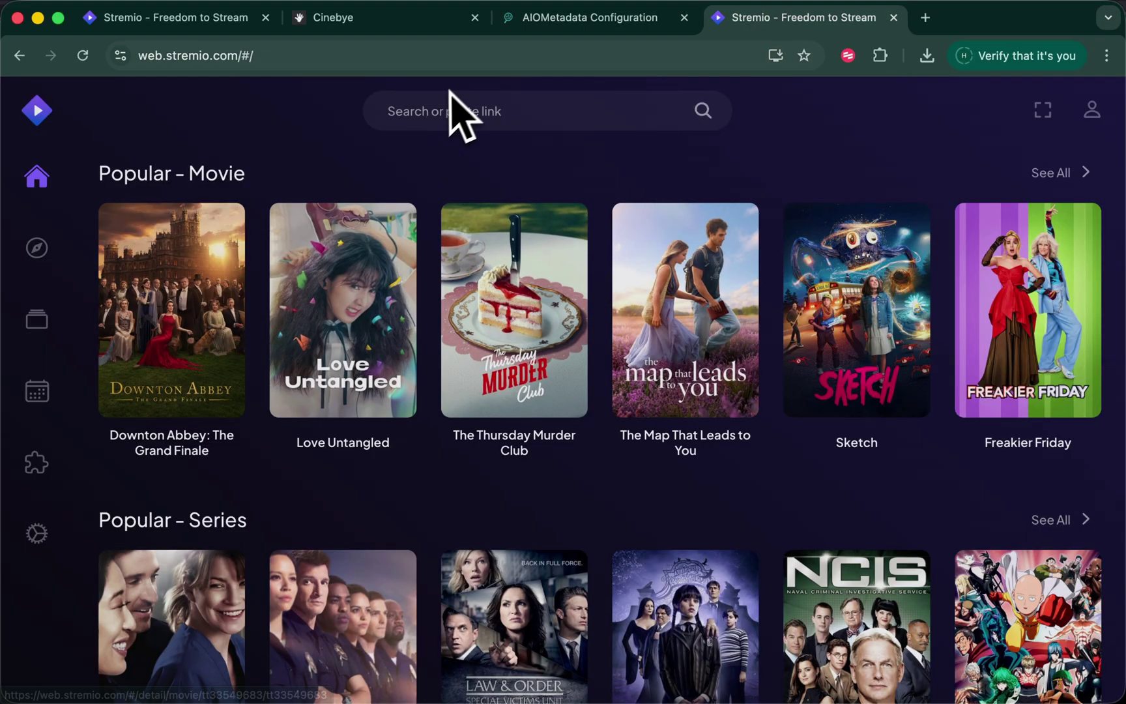
# Search Stremio for 'game fo thrones' and scroll through the Movie and Series results
pyautogui.click(434, 106)
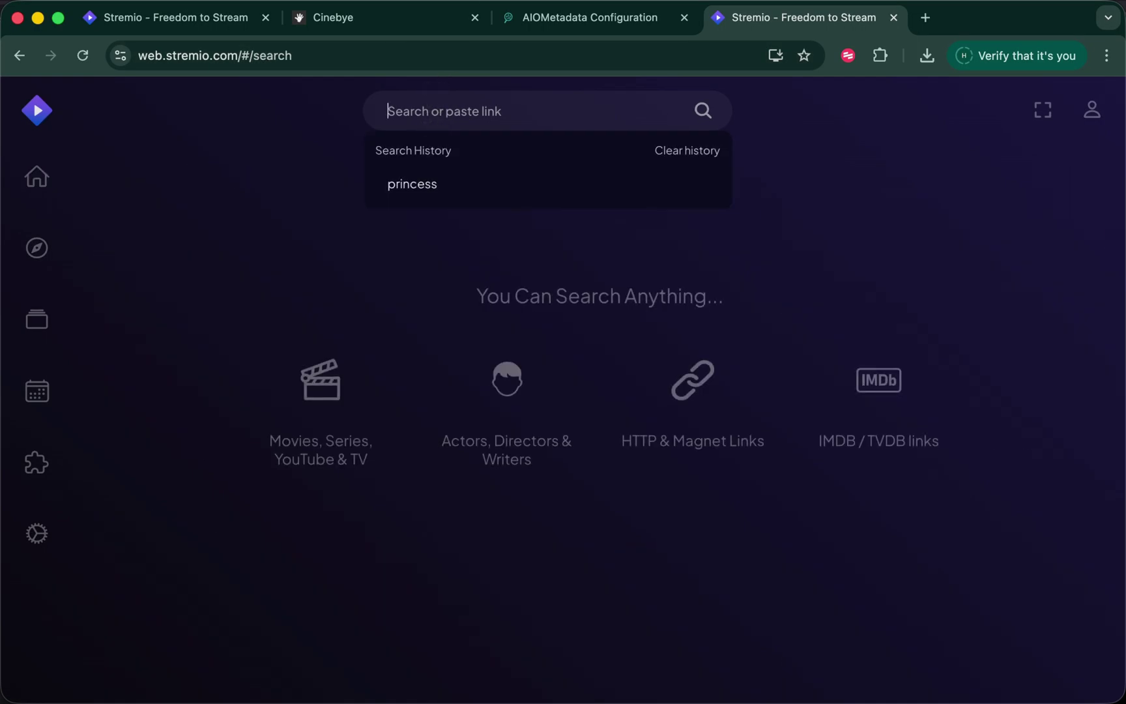
pyautogui.write('game f')
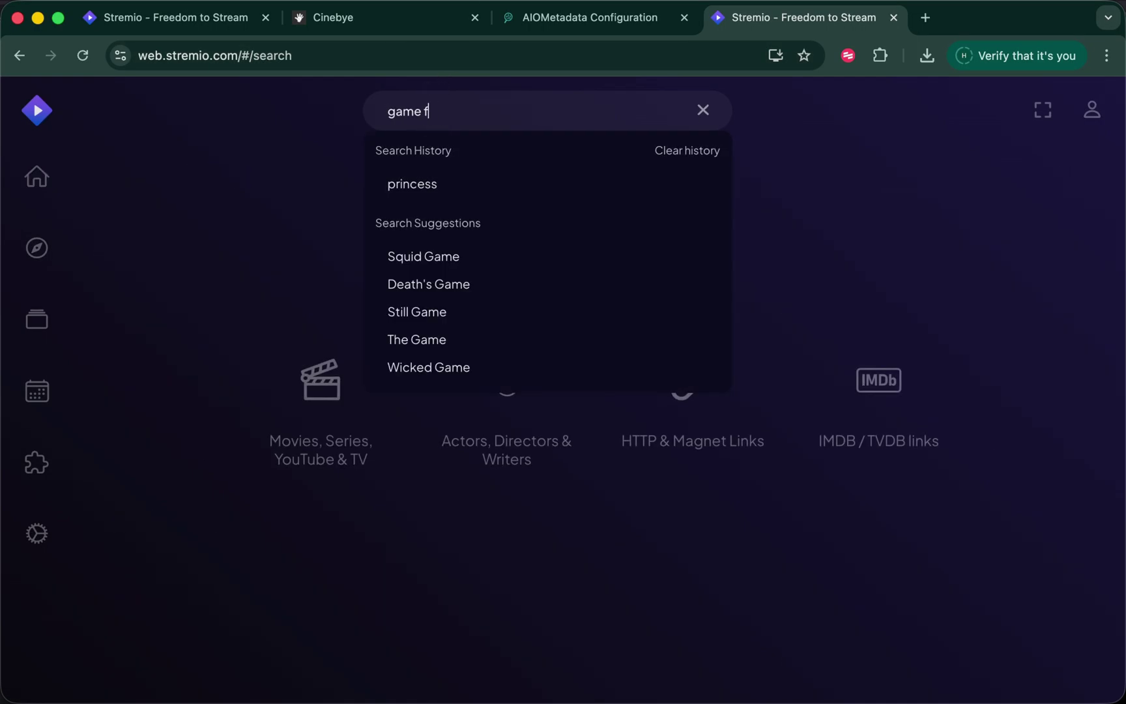
pyautogui.write('o thrones')
pyautogui.press('Return')
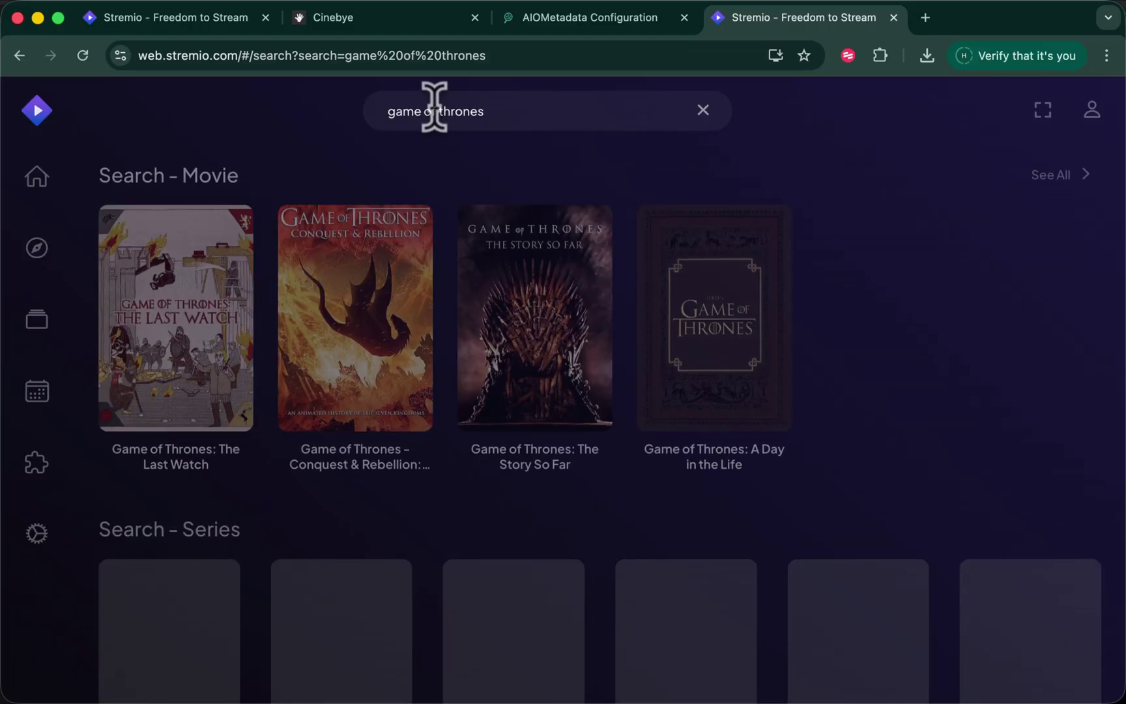
pyautogui.scroll(-3, 619, 526)
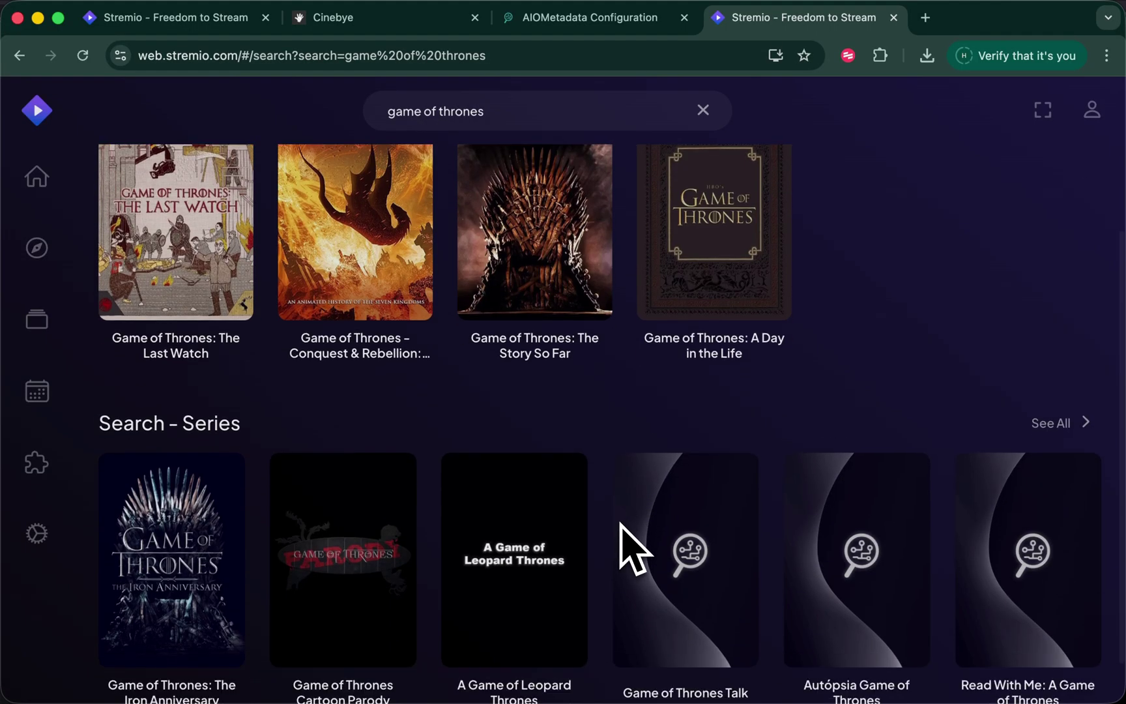
pyautogui.scroll(3, 620, 525)
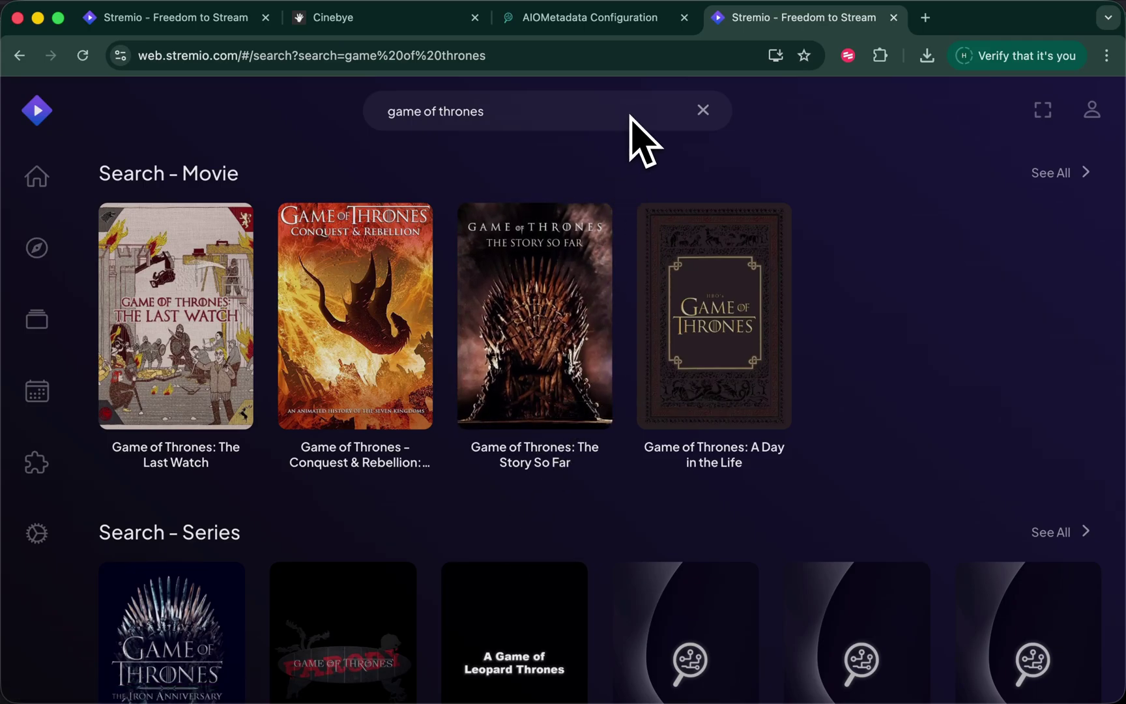
# Enable the MAL Airing Now anime catalog in AIOMetadata's Catalogs settings
pyautogui.click(622, 20)
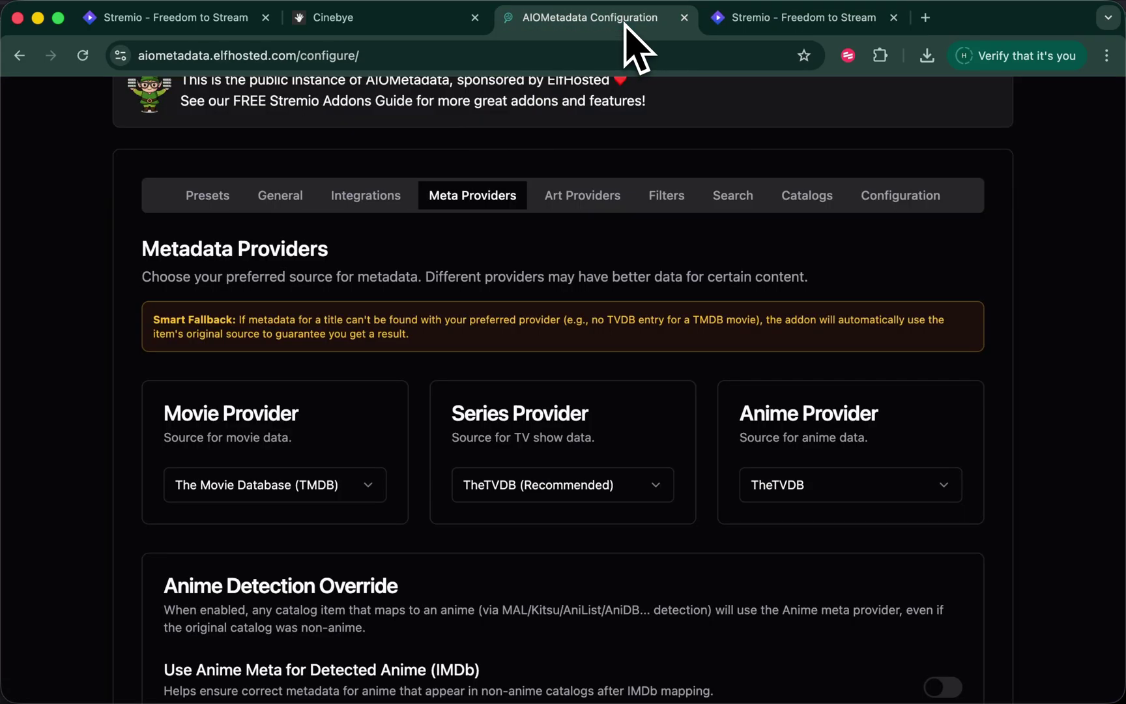
pyautogui.scroll(3, 612, 254)
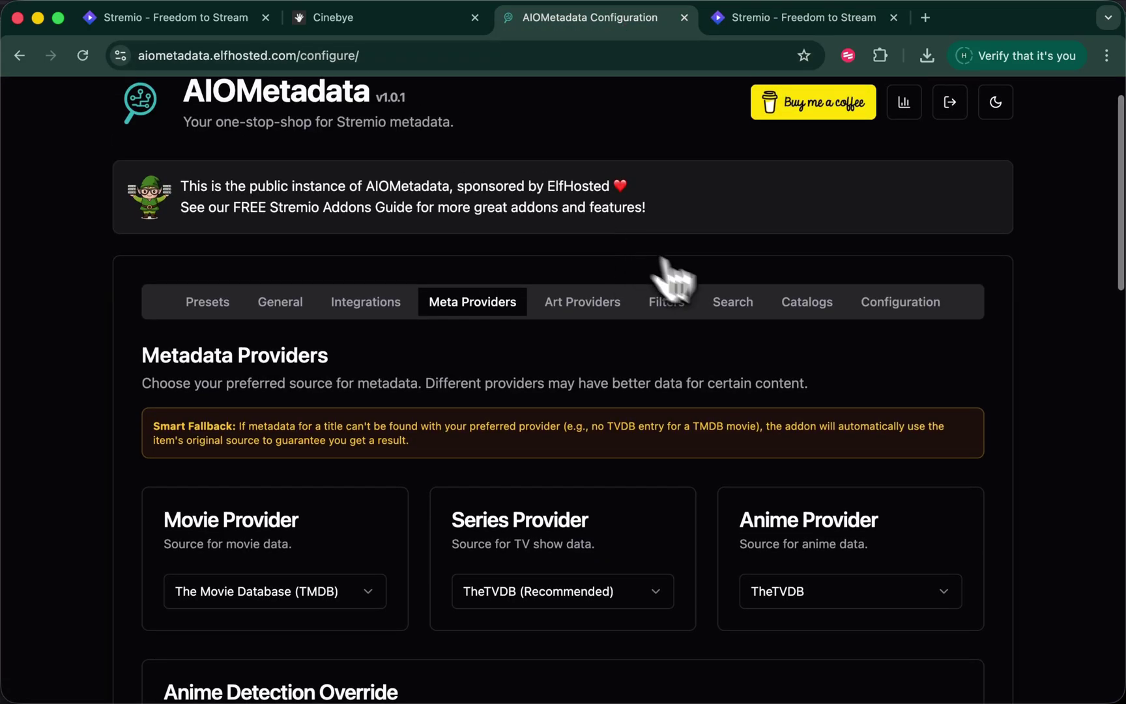
pyautogui.click(813, 304)
pyautogui.scroll(-15, 603, 460)
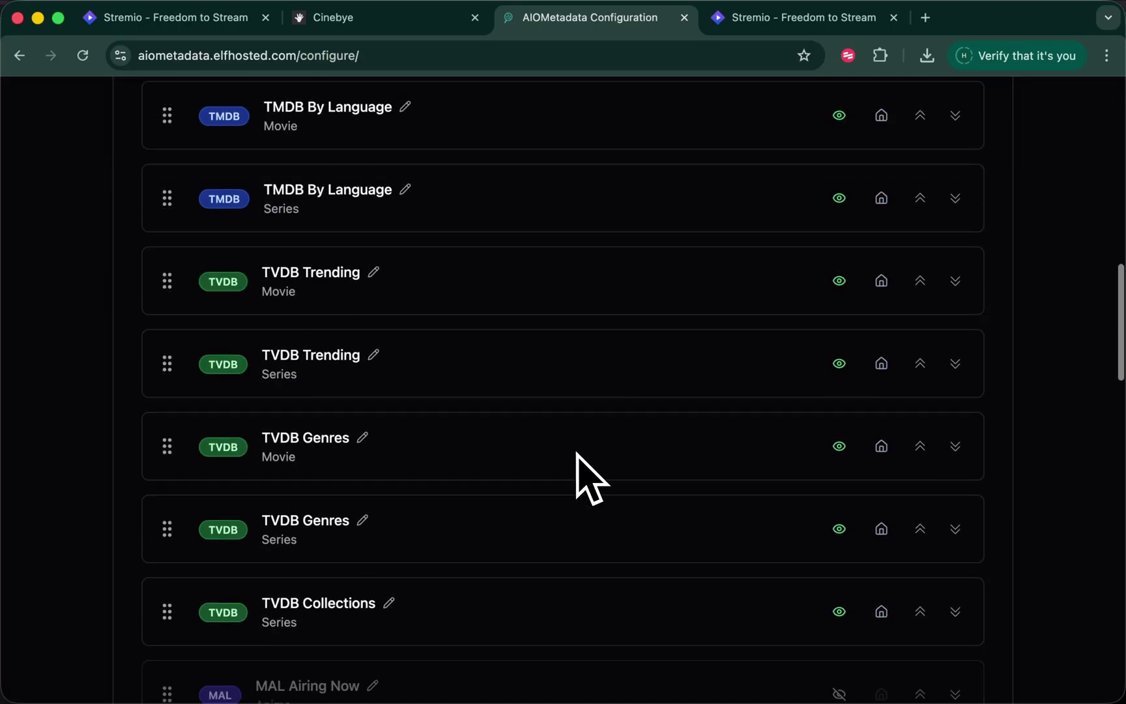
pyautogui.click(841, 554)
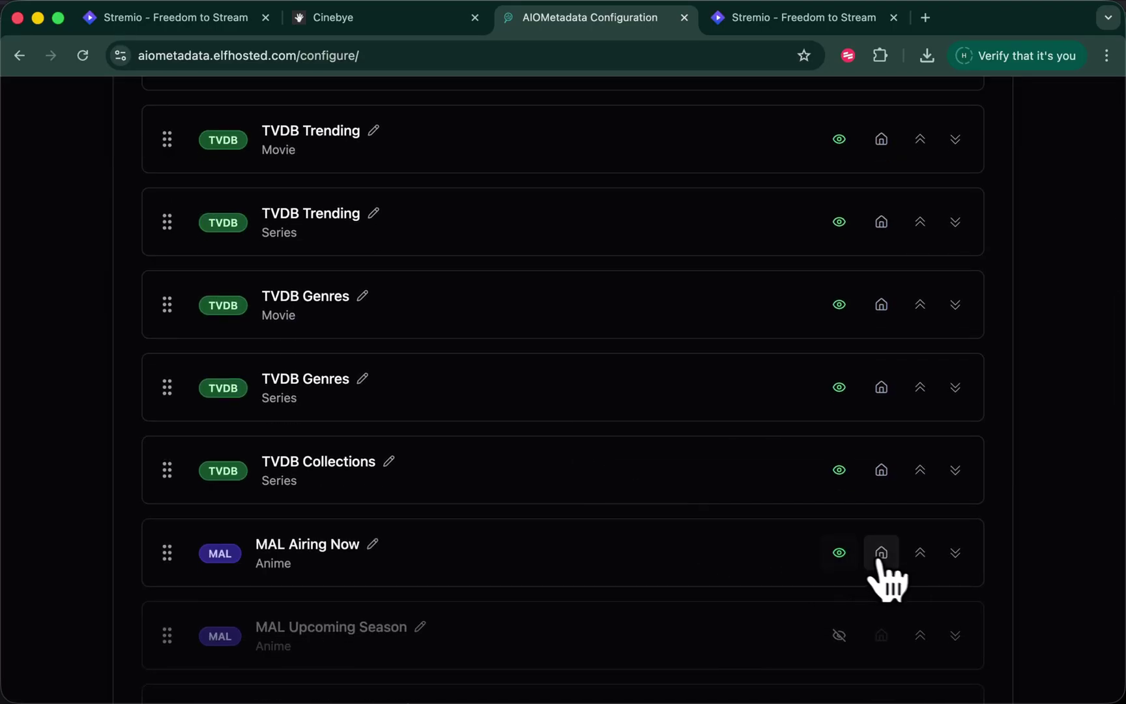
# Save the updated AIOMetadata configuration
pyautogui.scroll(15, 1003, 528)
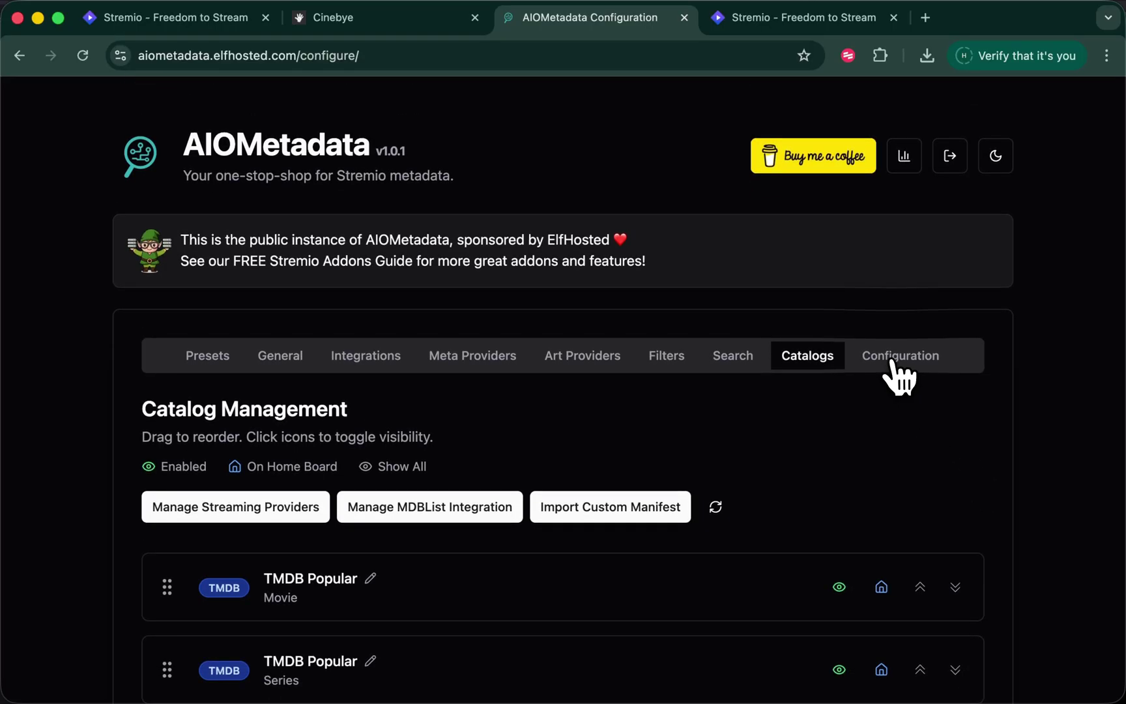
pyautogui.click(898, 364)
pyautogui.click(853, 588)
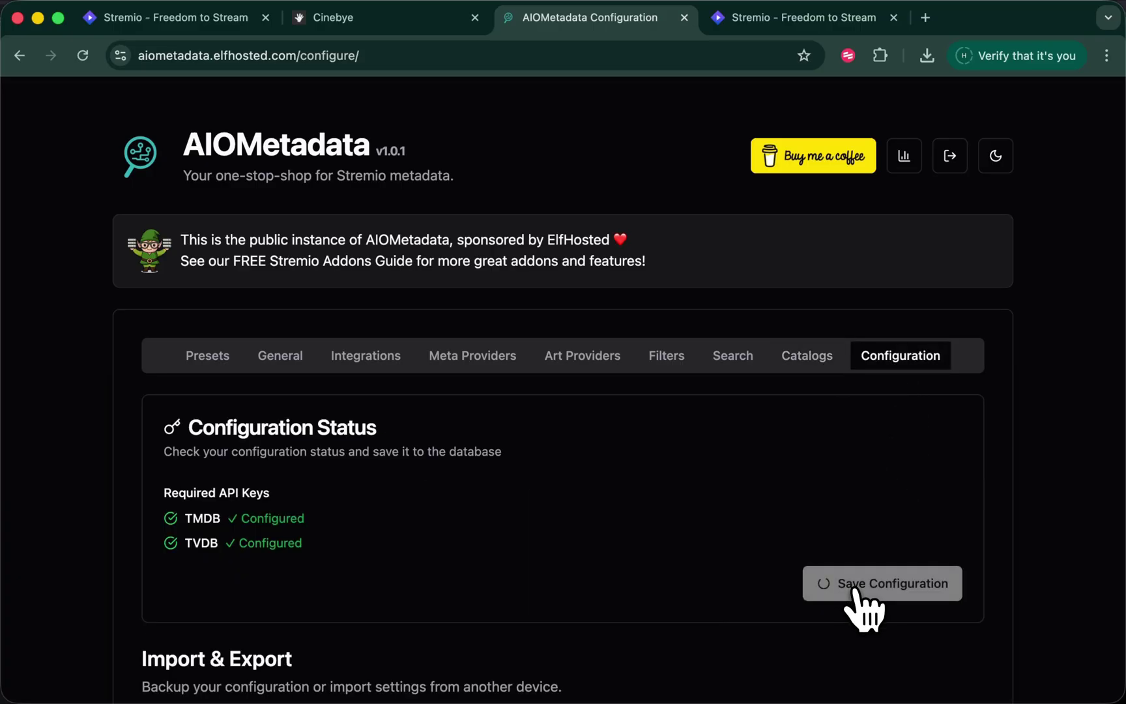
# From Stremio's home board, open the Addons page listing Cinemeta, Local Files and AIOMetadata
pyautogui.click(785, 19)
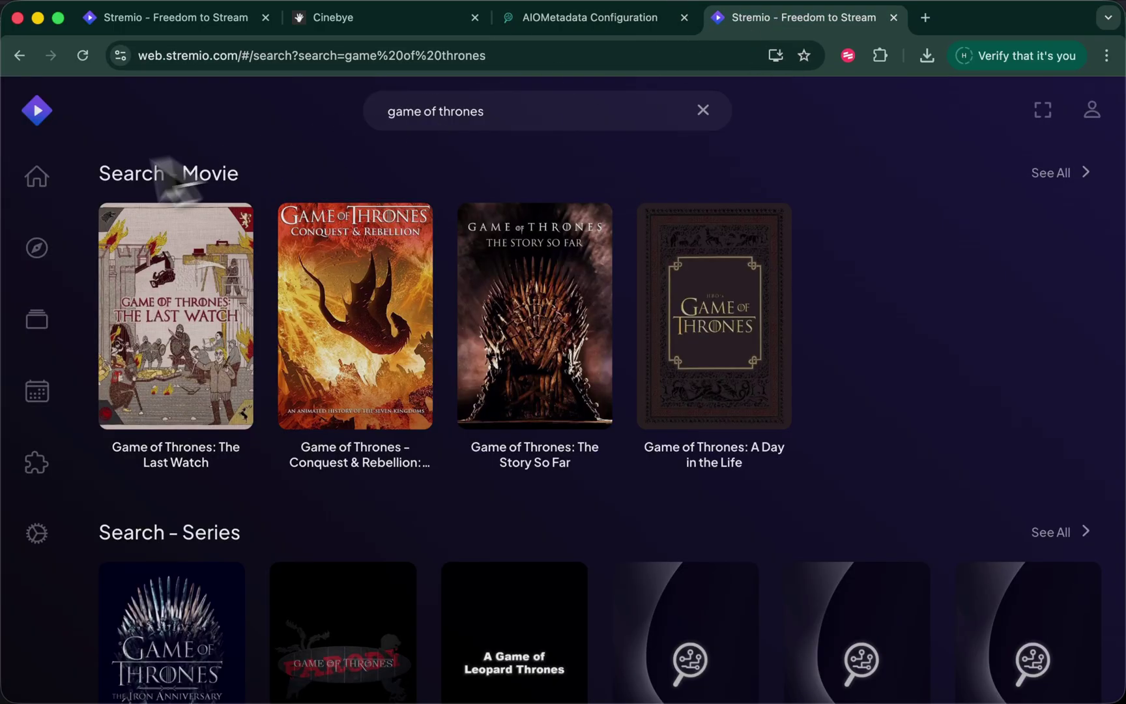
pyautogui.click(35, 177)
pyautogui.scroll(-10, 352, 329)
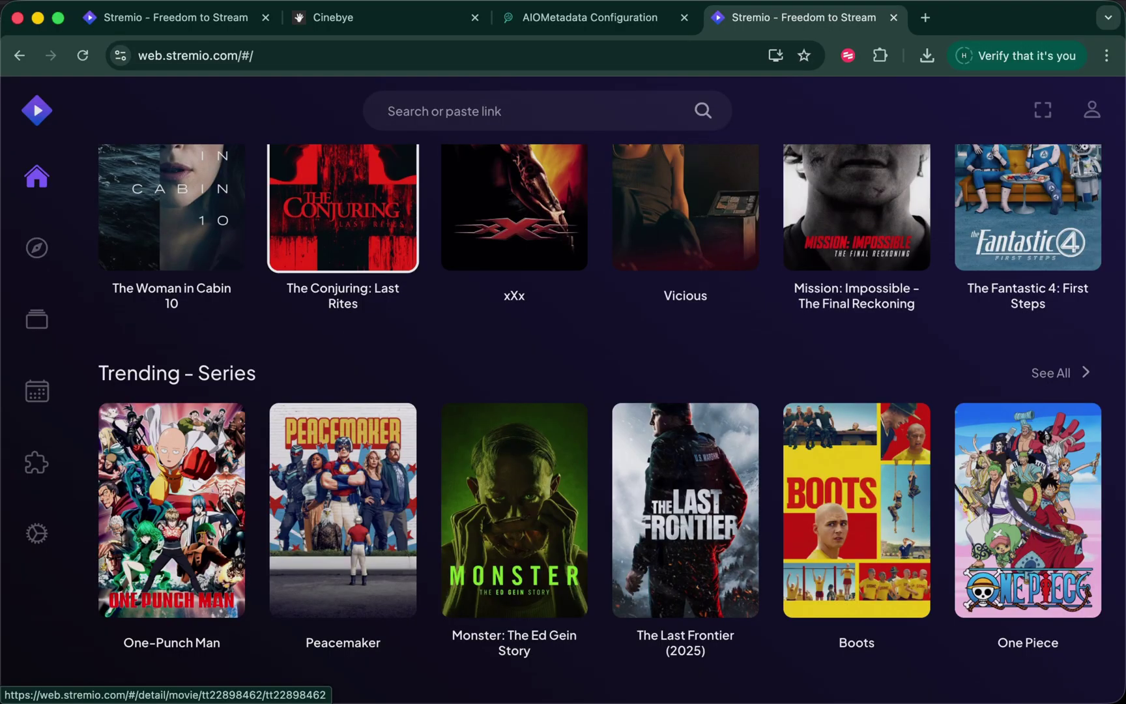
pyautogui.scroll(10, 402, 372)
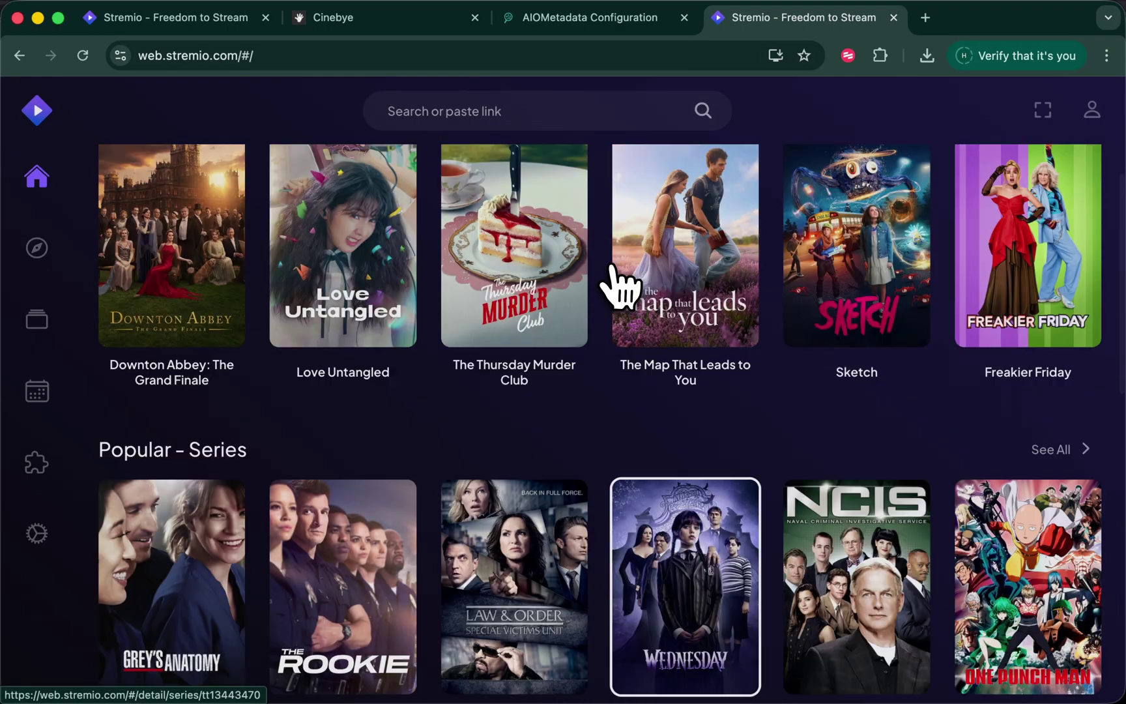
pyautogui.click(1094, 114)
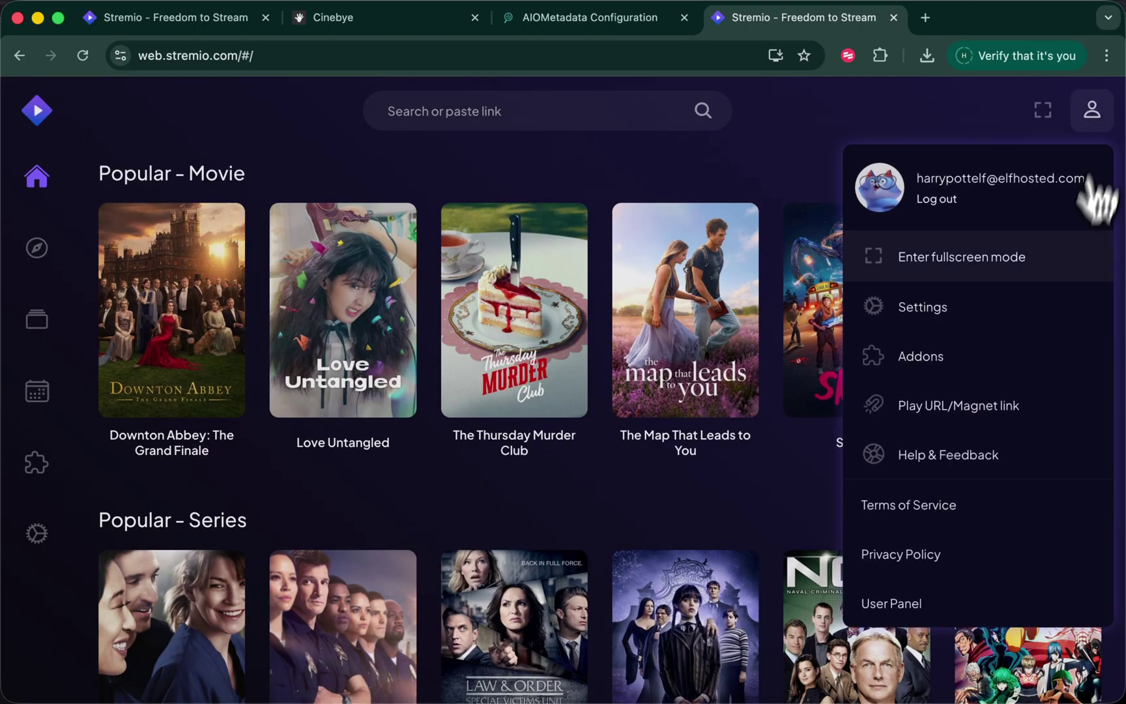
pyautogui.click(944, 362)
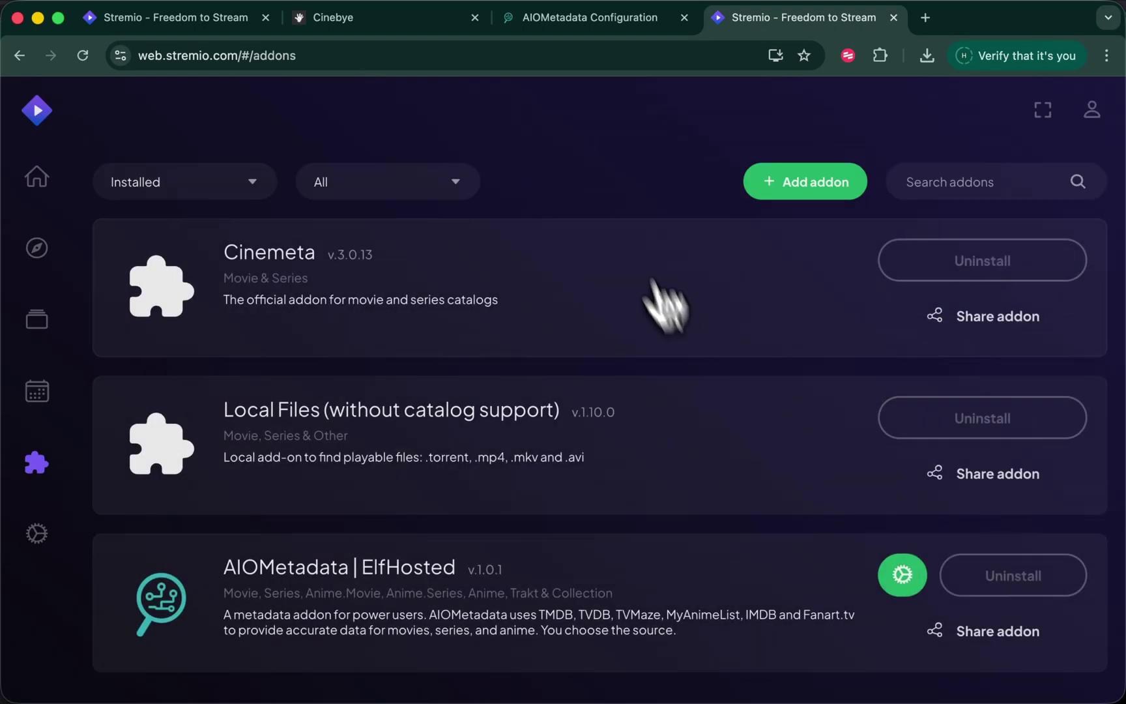
# Log back in to the Stremio account in Cinebye
pyautogui.click(355, 20)
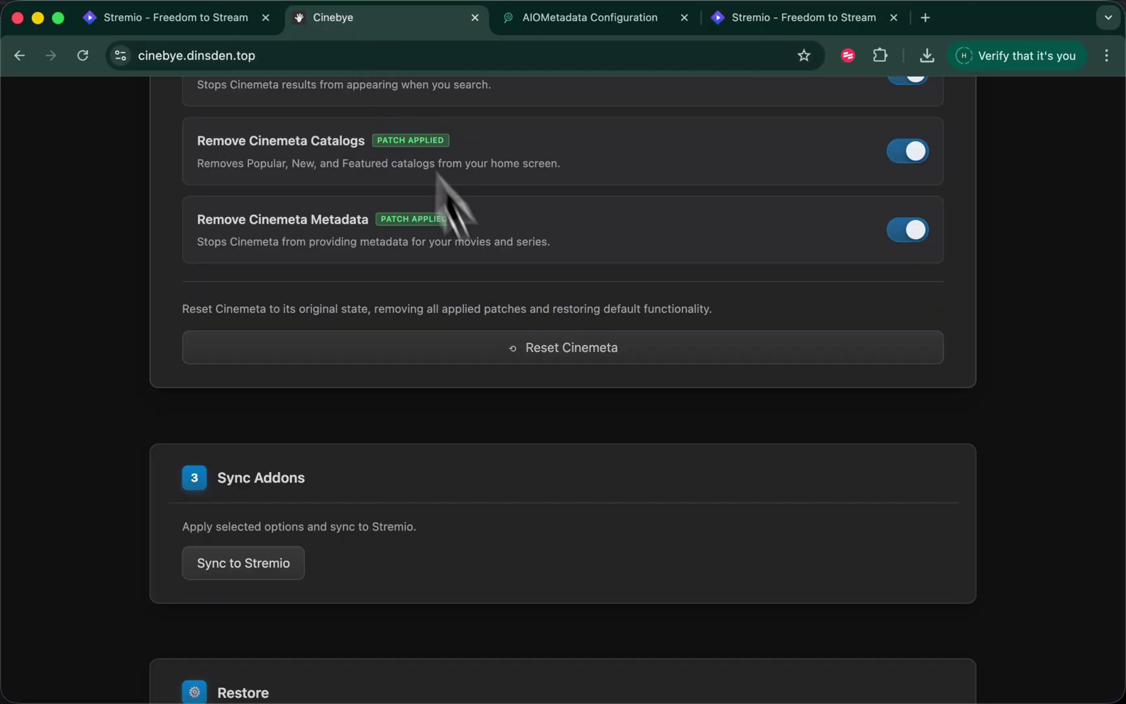
pyautogui.scroll(15, 519, 342)
pyautogui.scroll(-2, 519, 339)
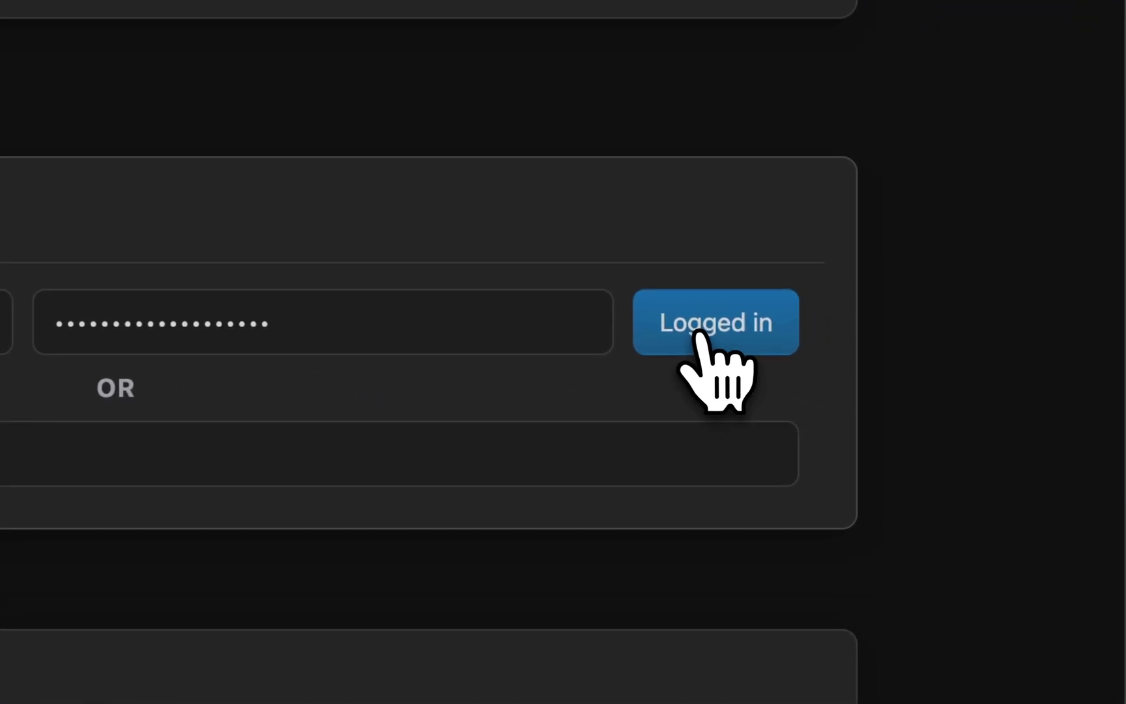
pyautogui.click(698, 334)
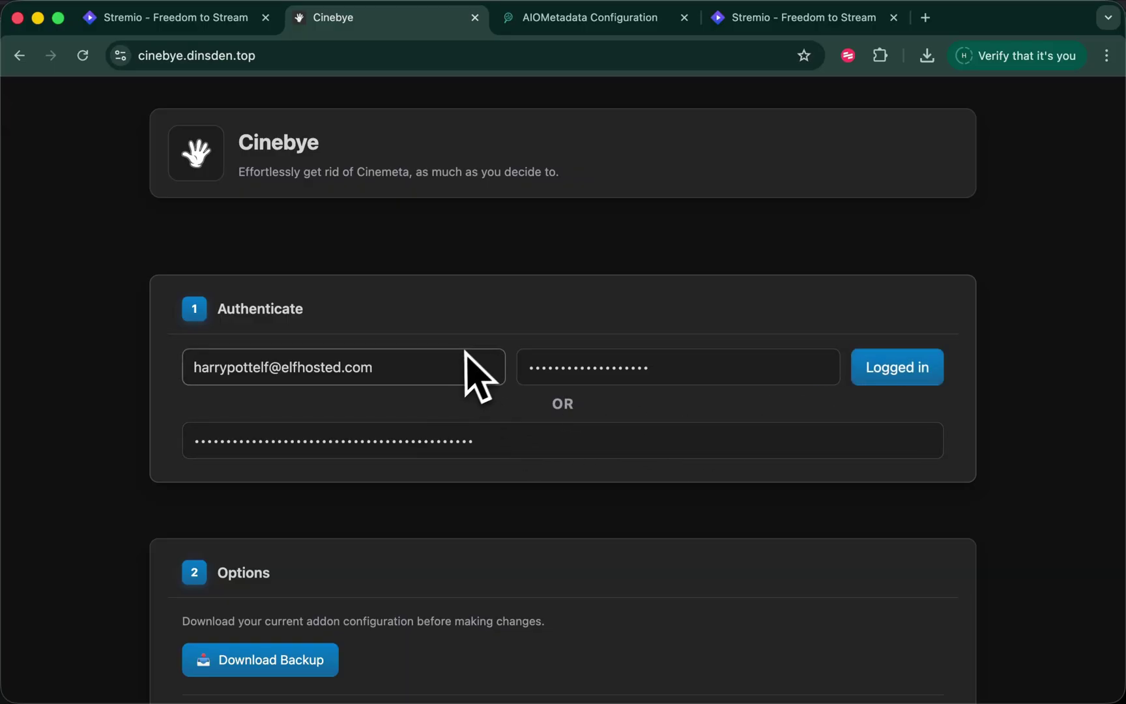
# Reinstall the AIOMetadata | ElfHosted addon and dismiss the sync-complete message
pyautogui.scroll(-3, 466, 377)
pyautogui.scroll(-15, 459, 378)
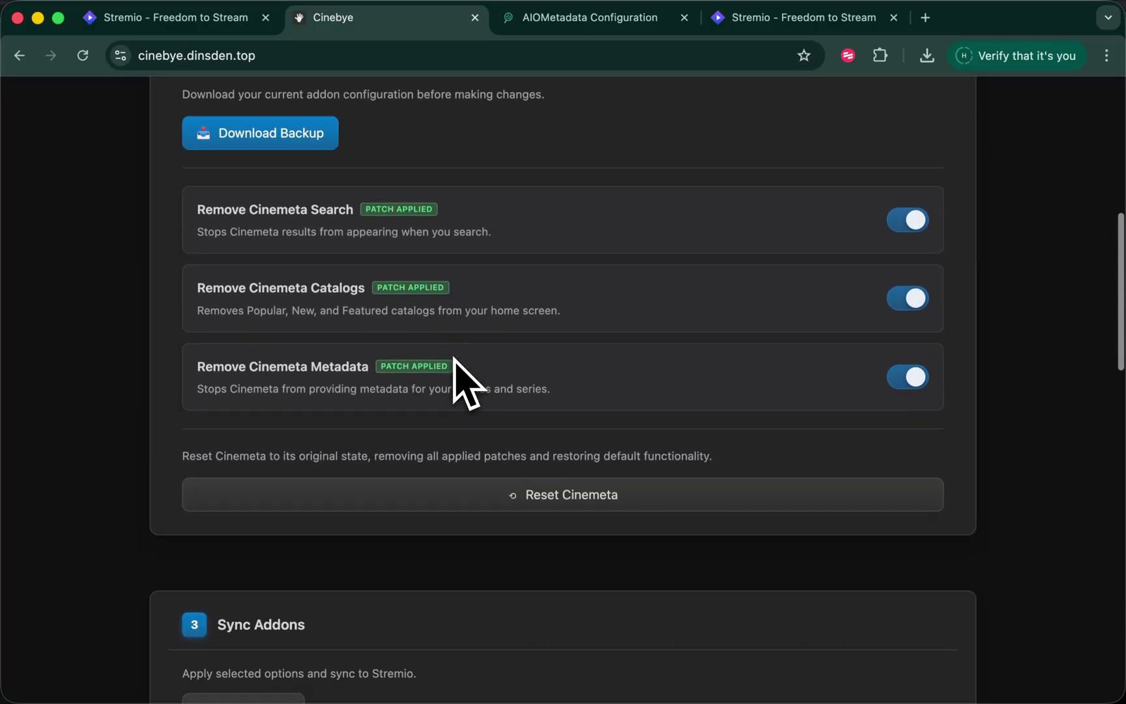
pyautogui.scroll(-8, 454, 359)
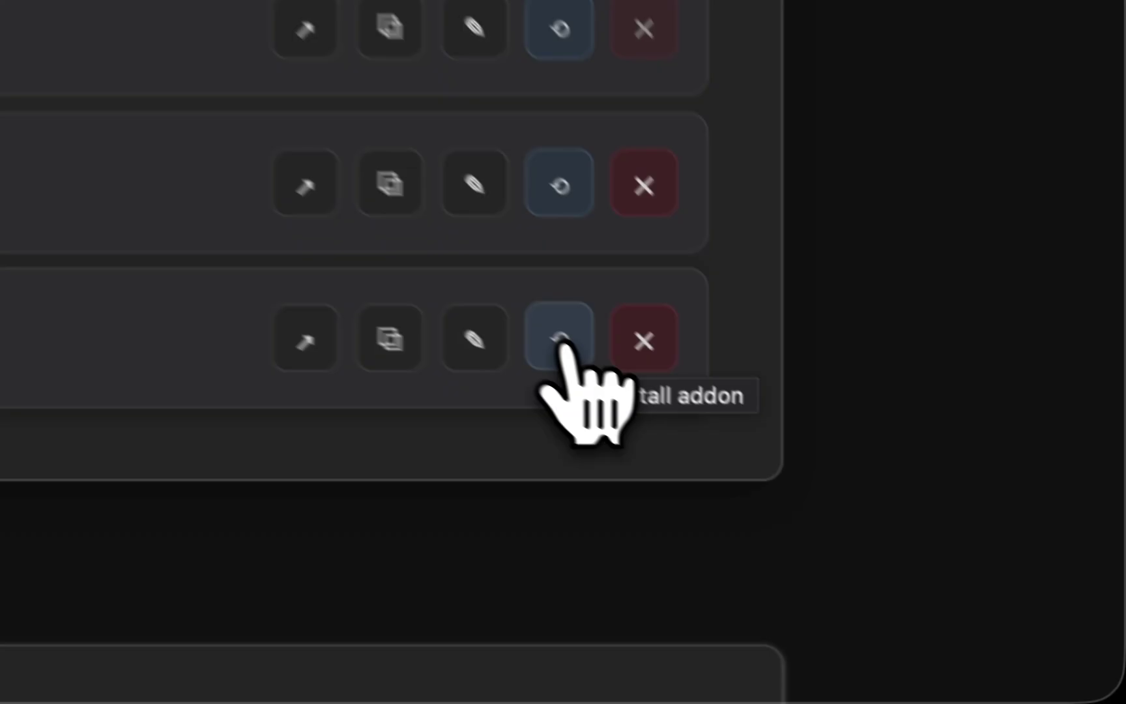
pyautogui.click(878, 544)
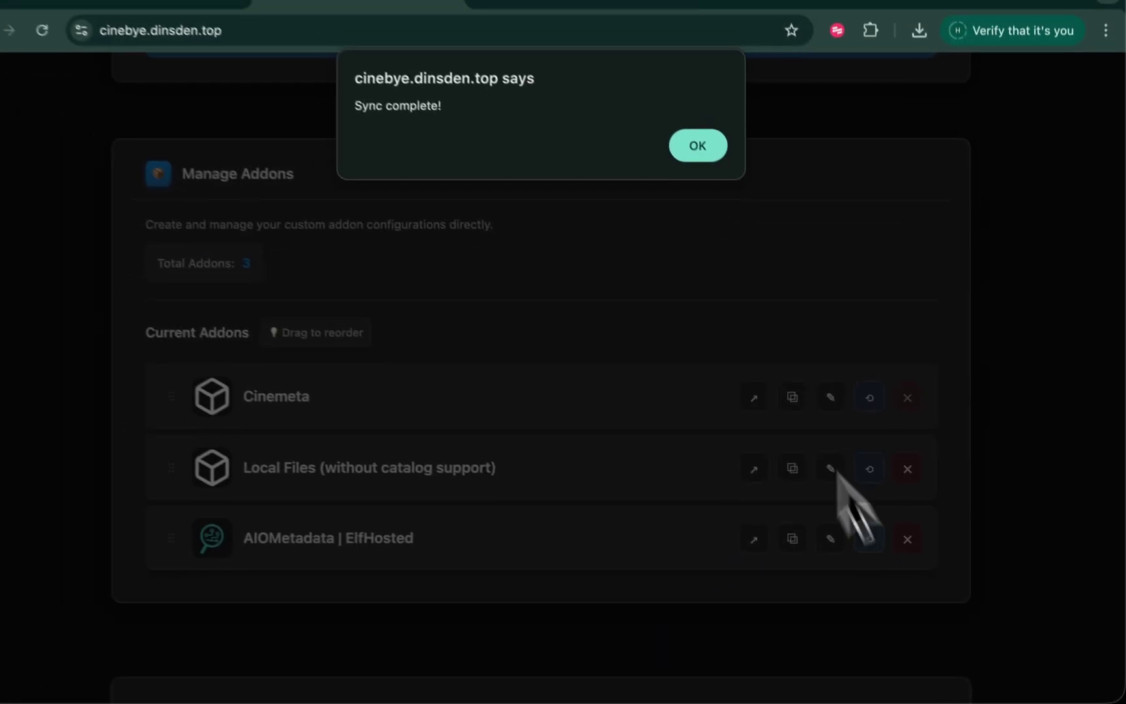
pyautogui.click(715, 168)
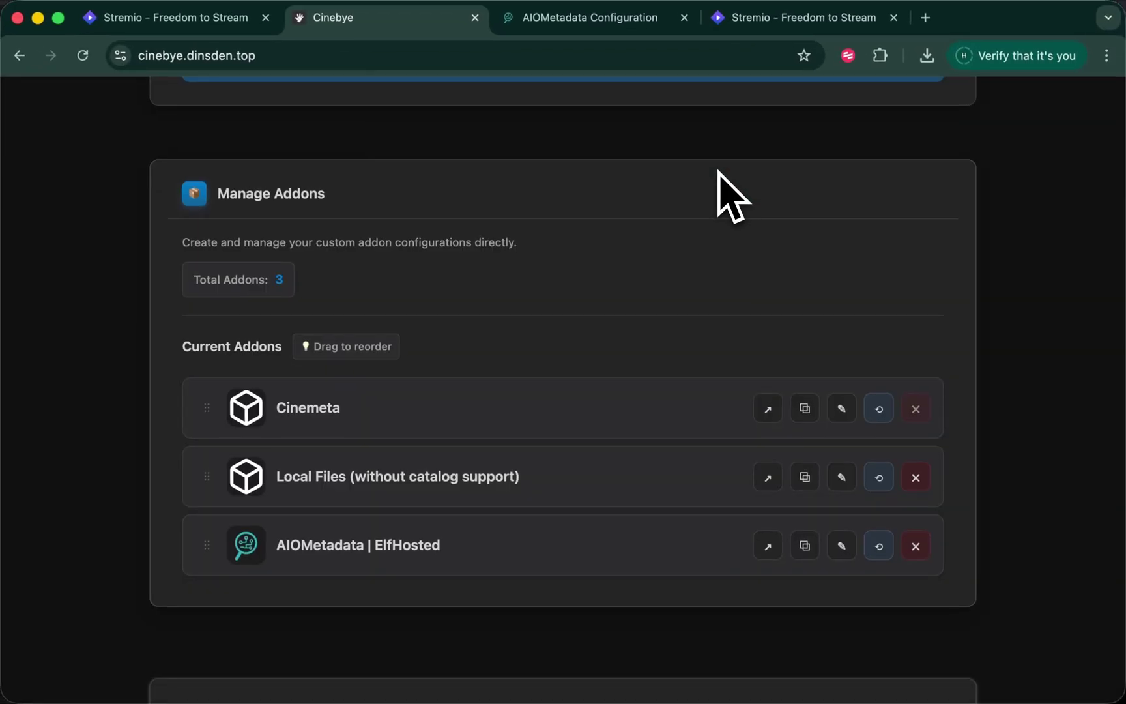
# Return to Stremio's home board and scroll through the new AIOMetadata catalog rows
pyautogui.click(599, 26)
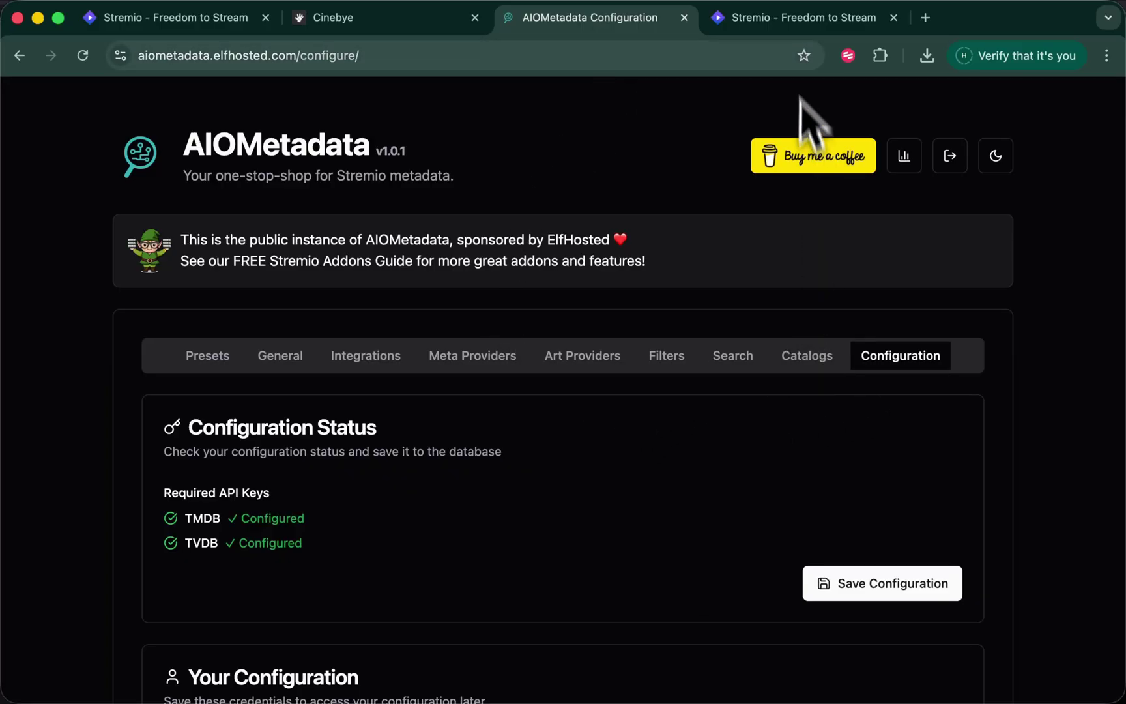
pyautogui.click(791, 20)
pyautogui.click(40, 178)
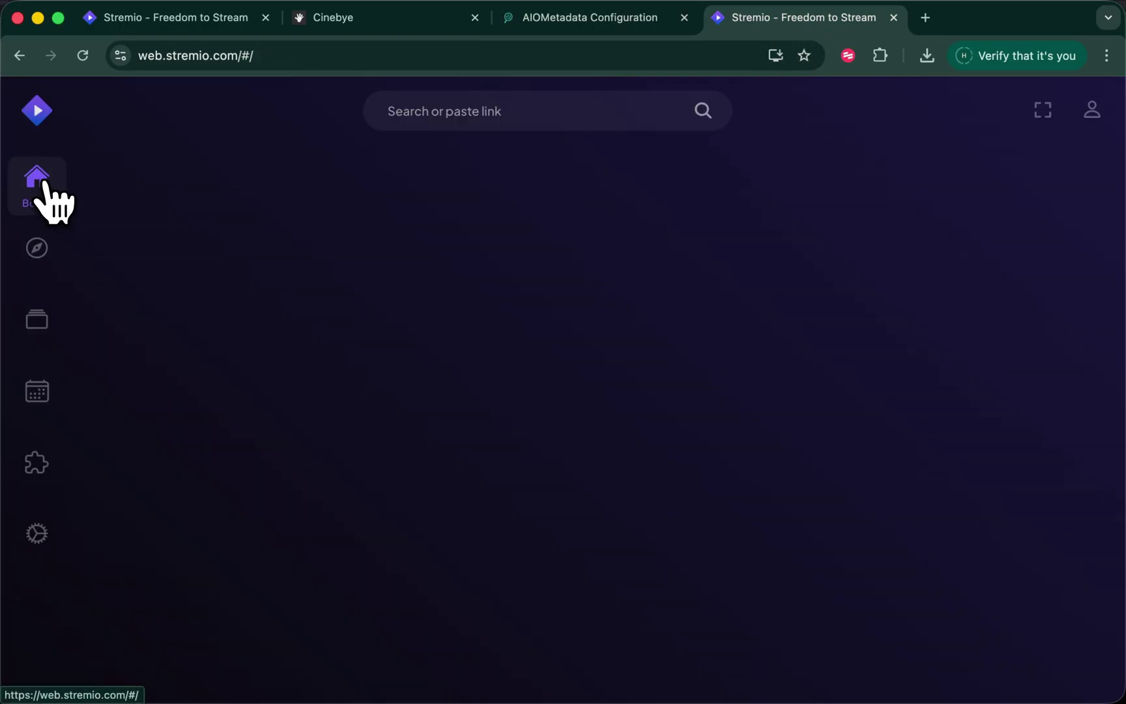
pyautogui.scroll(-10, 430, 430)
pyautogui.scroll(-5, 443, 435)
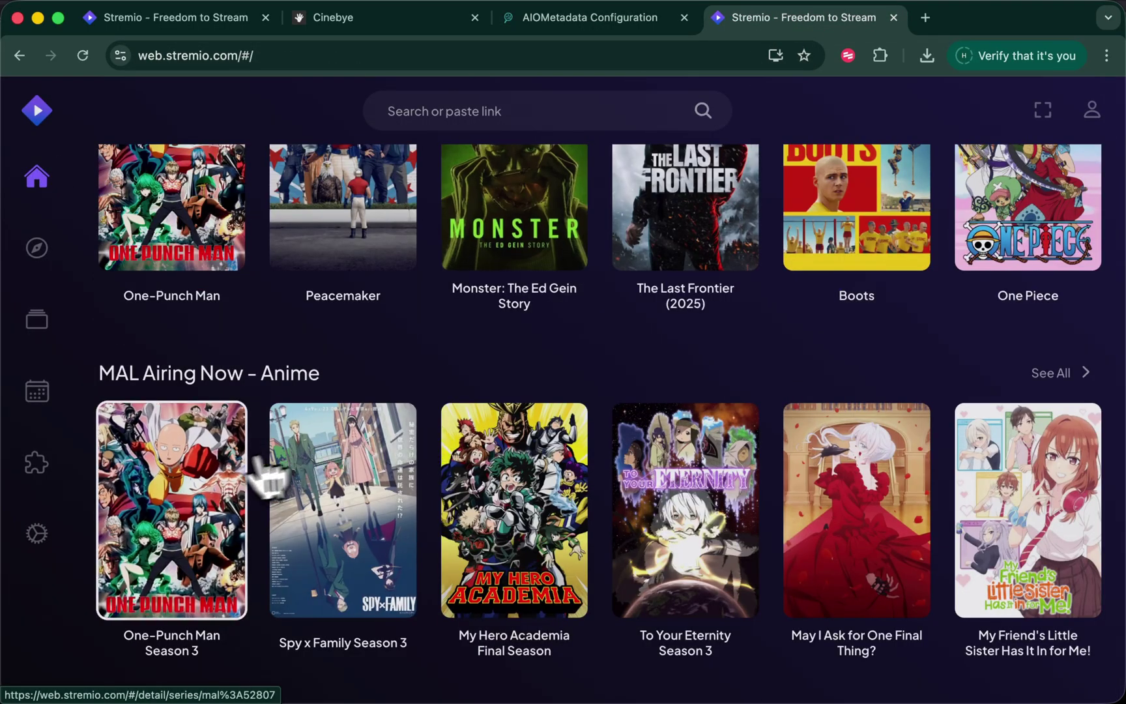
pyautogui.scroll(7, 269, 478)
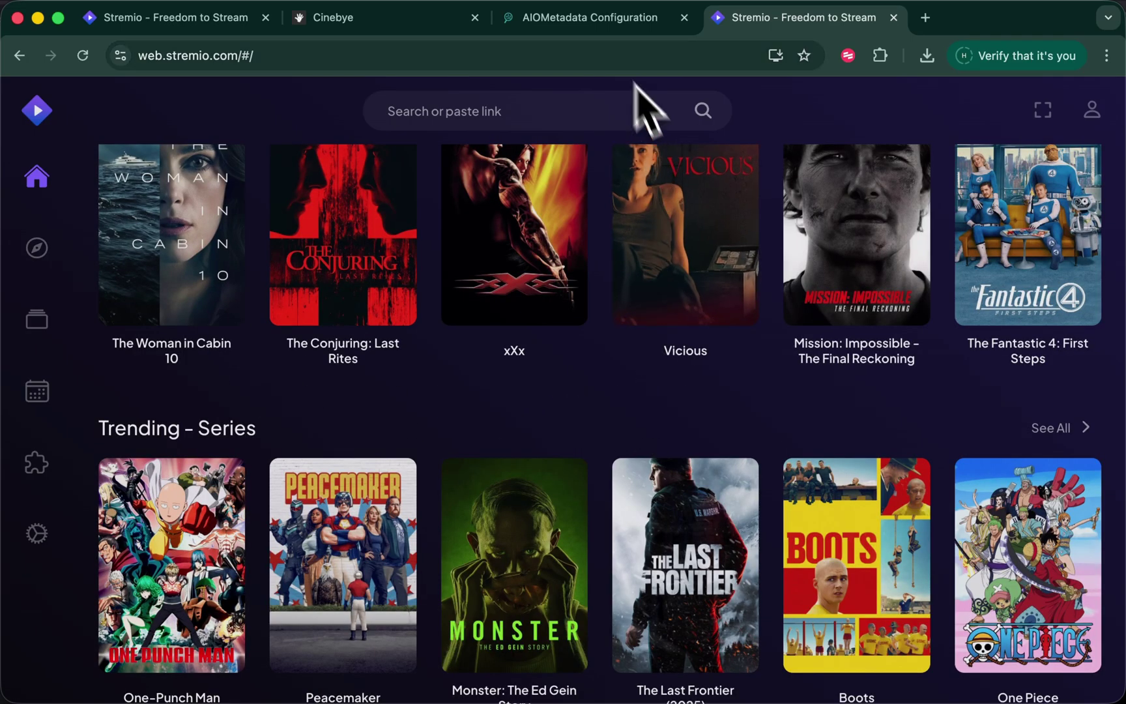
# Hide the MAL Airing Now catalog in AIOMetadata's Catalogs list
pyautogui.click(594, 26)
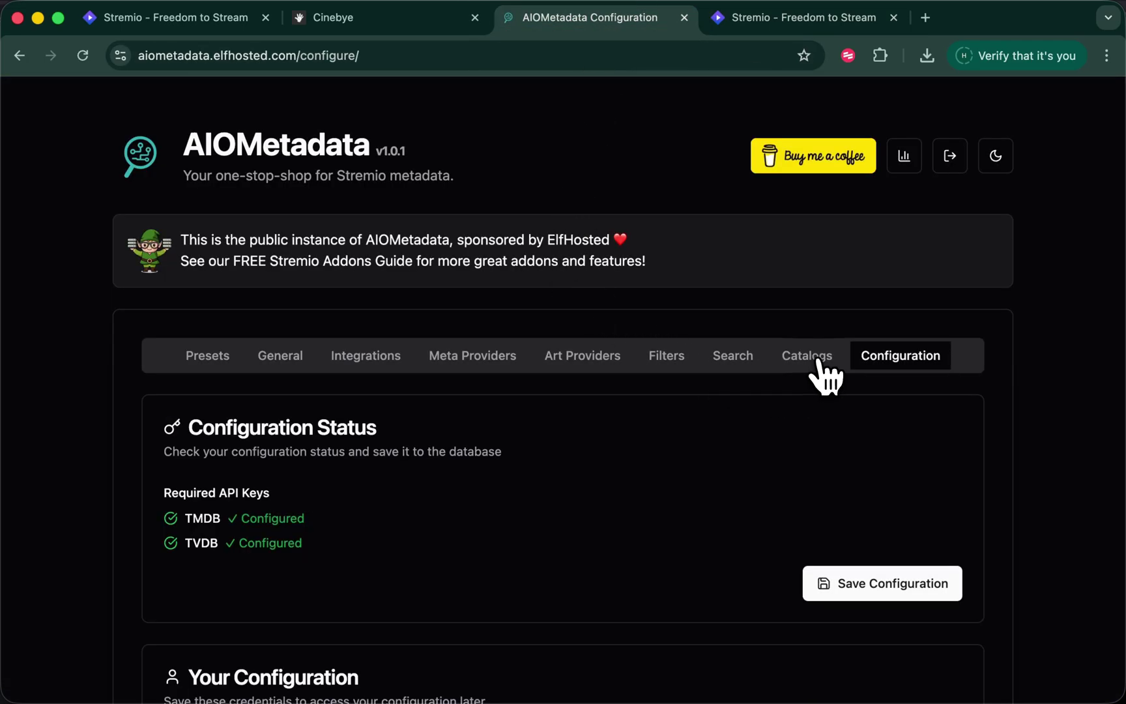
pyautogui.click(811, 357)
pyautogui.scroll(-2, 721, 490)
pyautogui.scroll(-14, 622, 594)
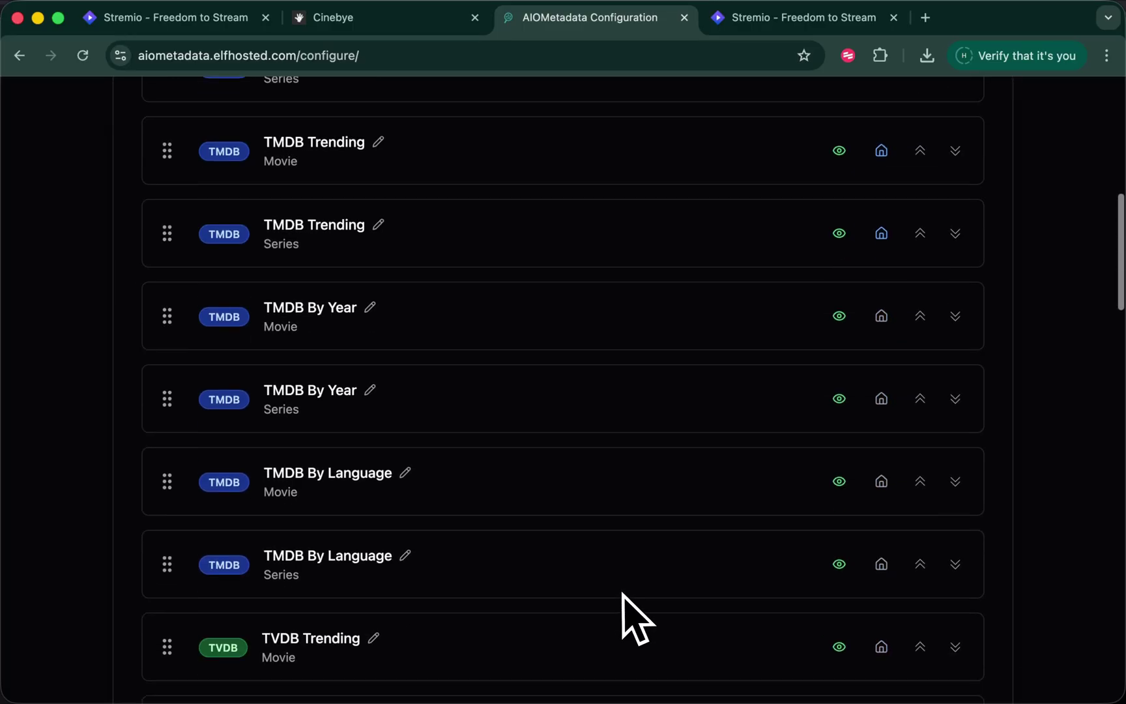
pyautogui.scroll(-1, 635, 615)
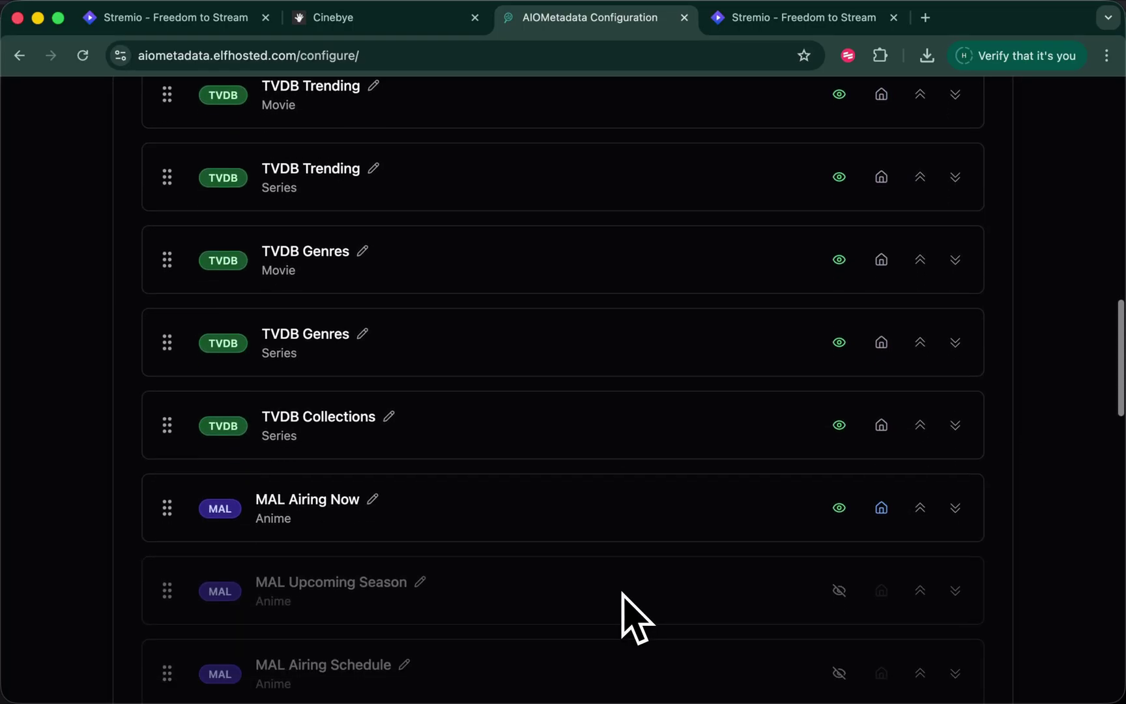
pyautogui.click(839, 507)
# Save the AIOMetadata configuration and resync the addon in Cinebye
pyautogui.scroll(17, 951, 521)
pyautogui.click(904, 357)
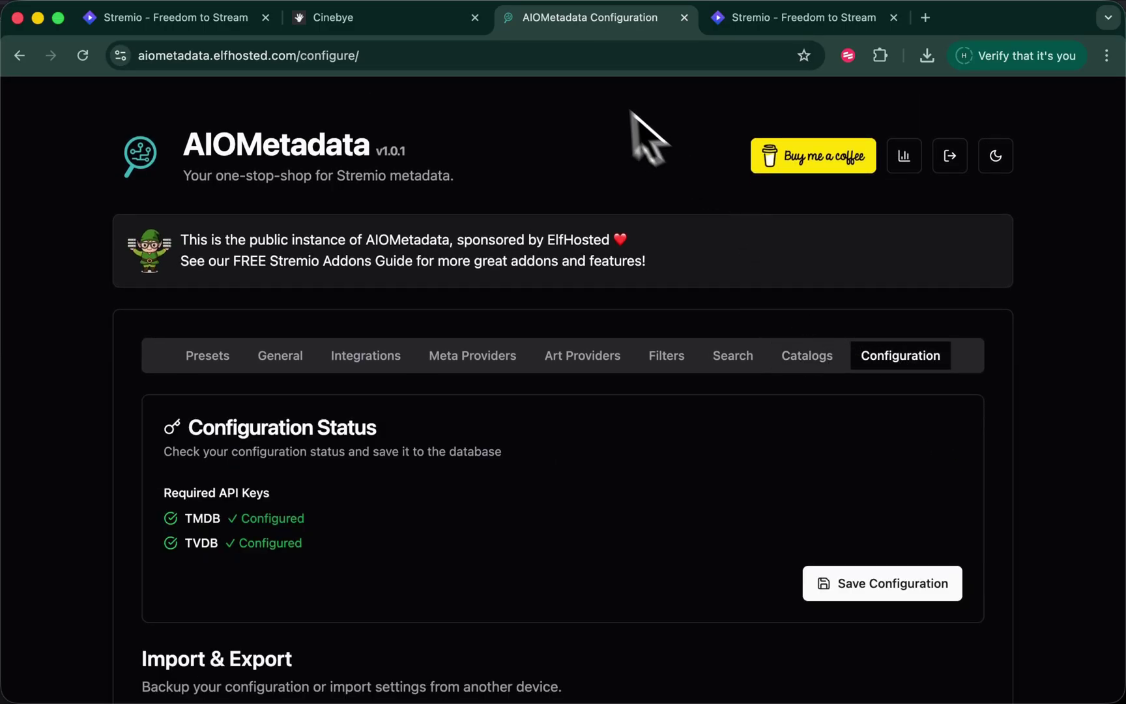
pyautogui.click(886, 589)
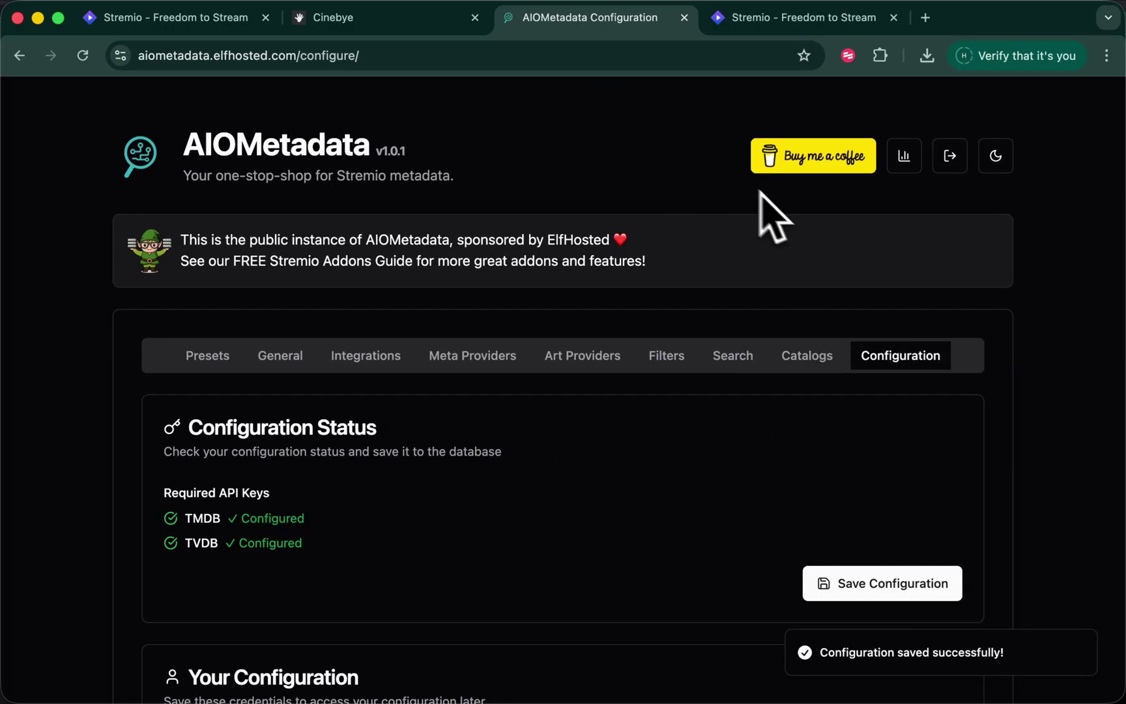
pyautogui.hotkey('ctrl', 'shift', 'Tab')
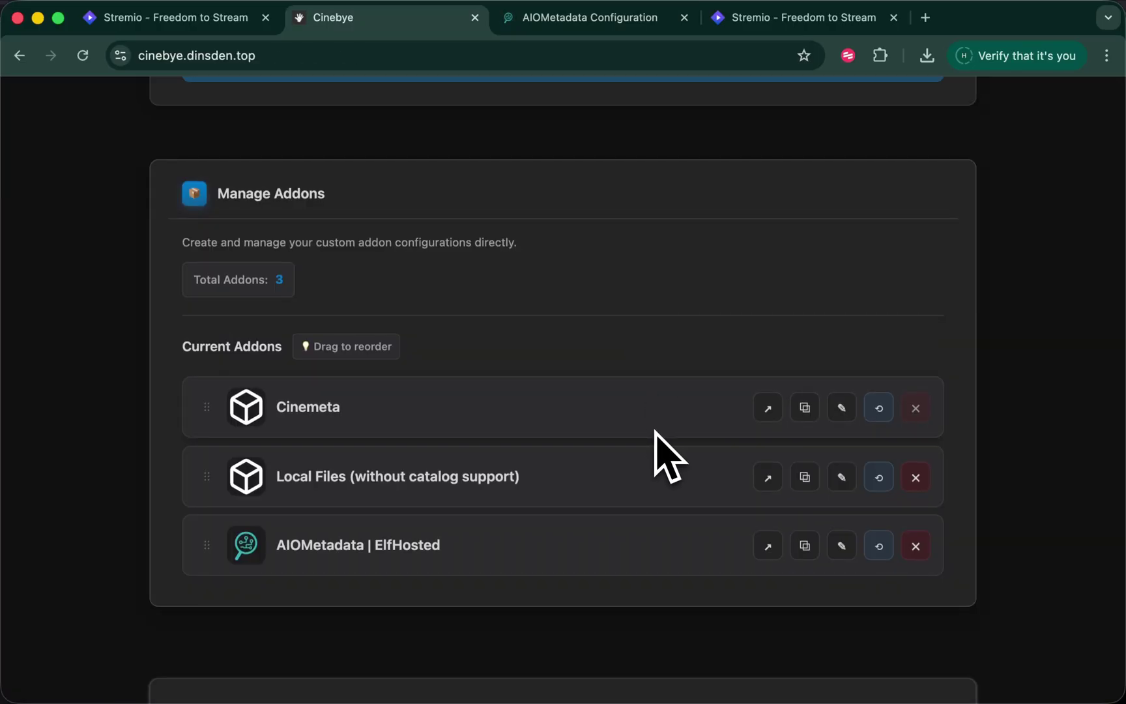
pyautogui.click(879, 546)
pyautogui.click(788, 20)
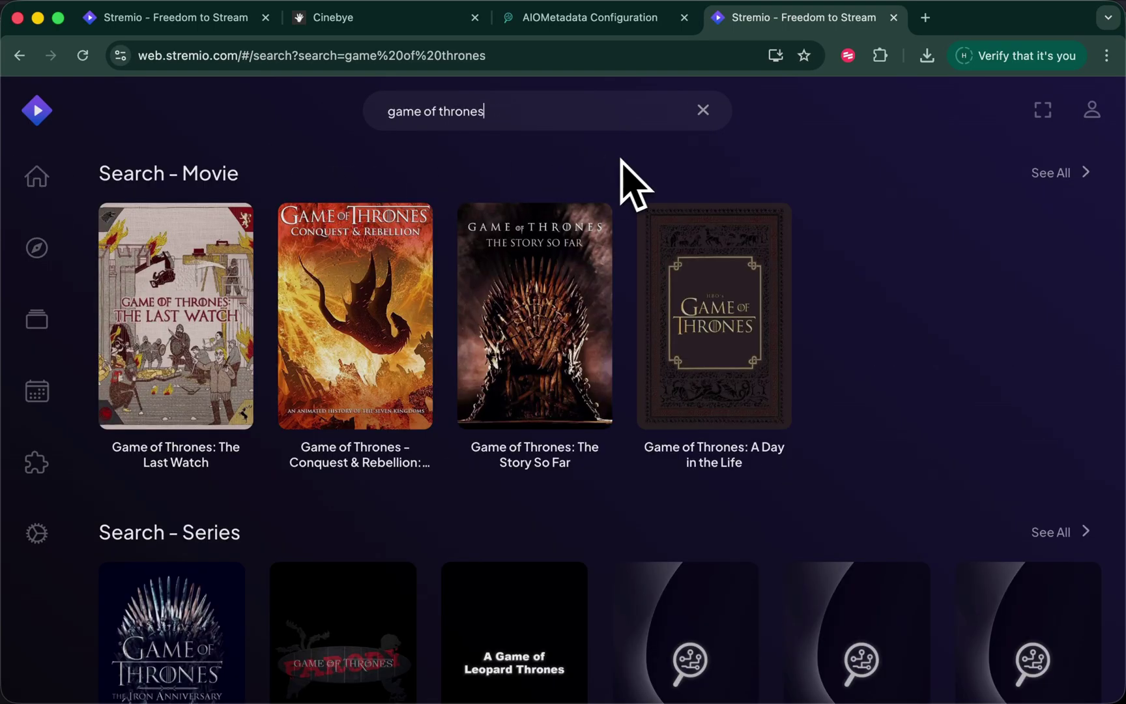
# Set AIOMetadata's content rating filter to None (Show All)
pyautogui.click(616, 24)
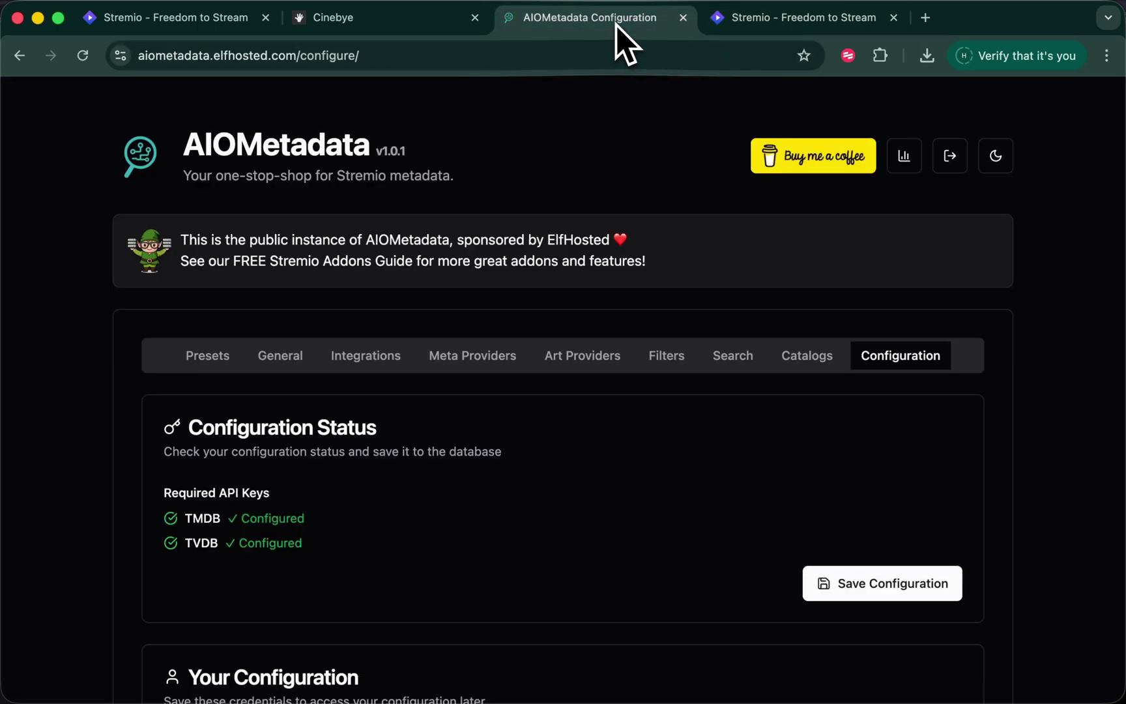
pyautogui.click(588, 370)
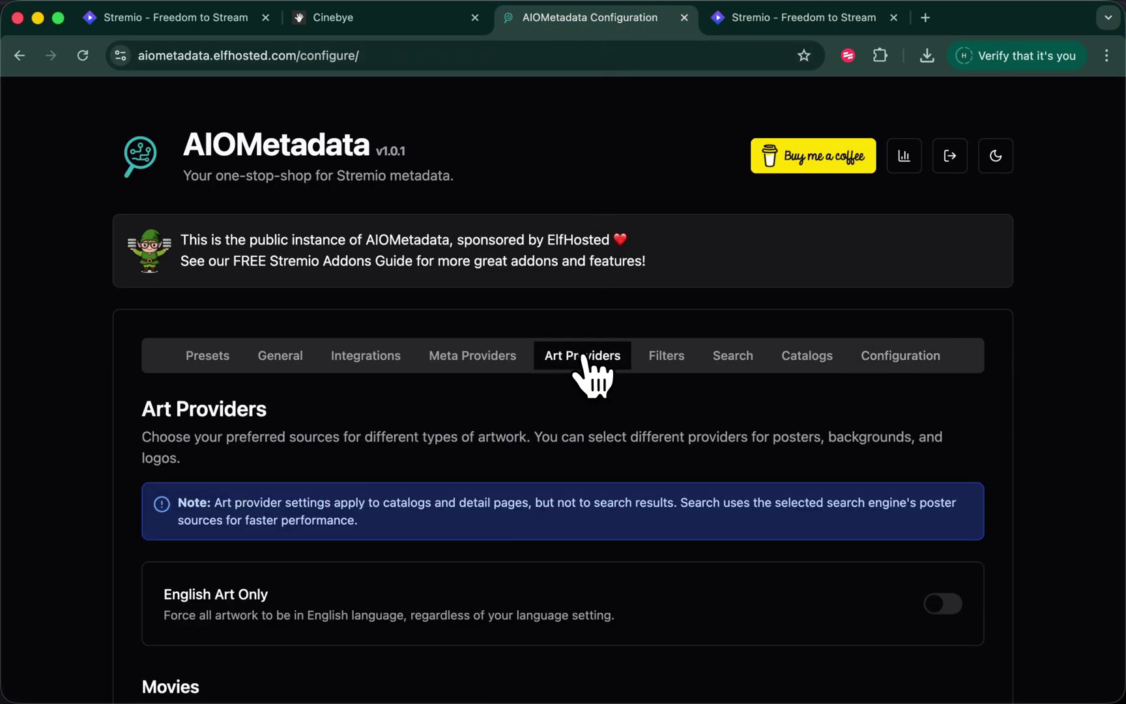
pyautogui.click(671, 360)
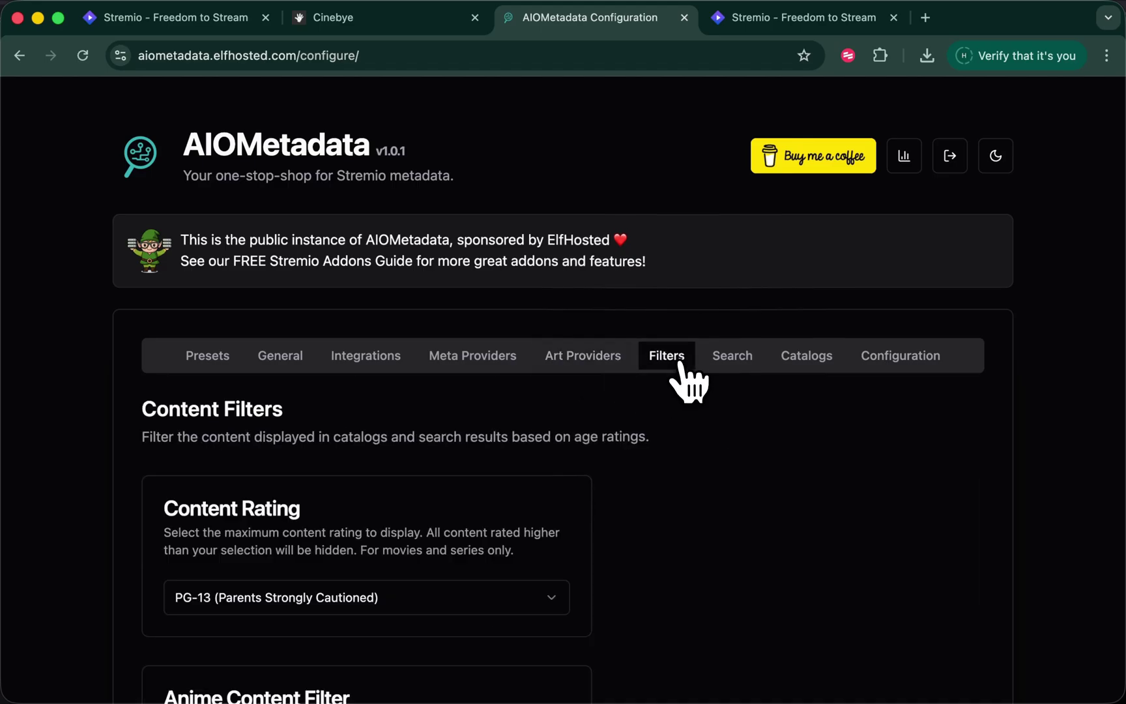
pyautogui.click(435, 598)
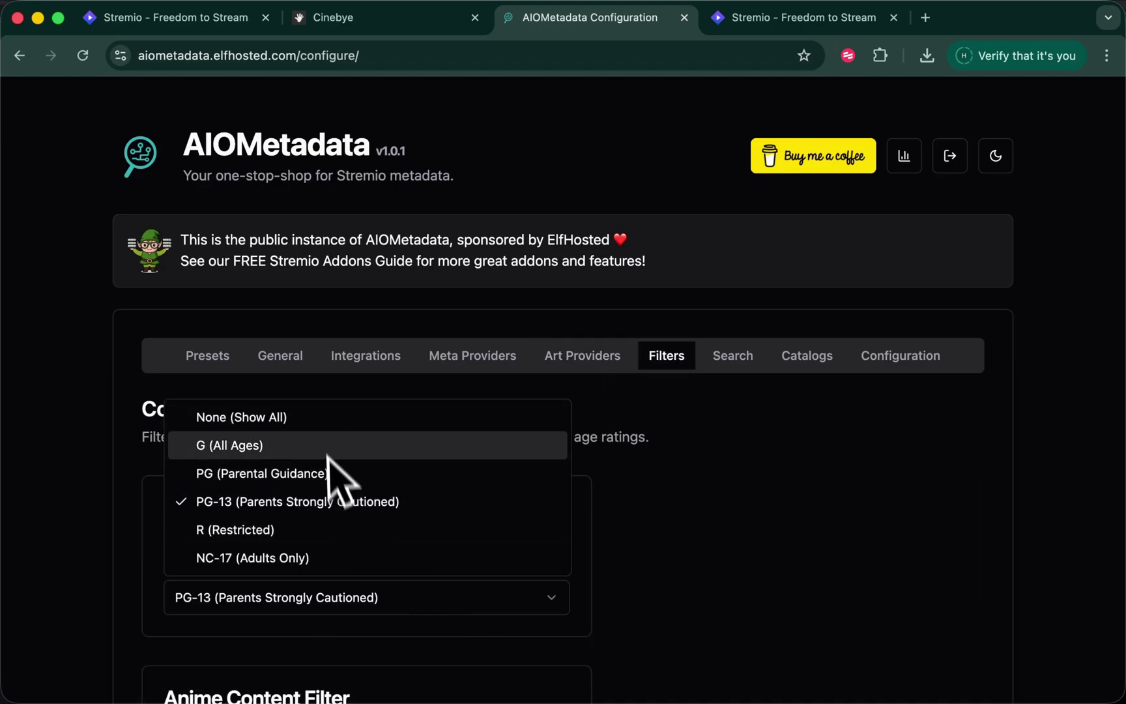
pyautogui.click(326, 419)
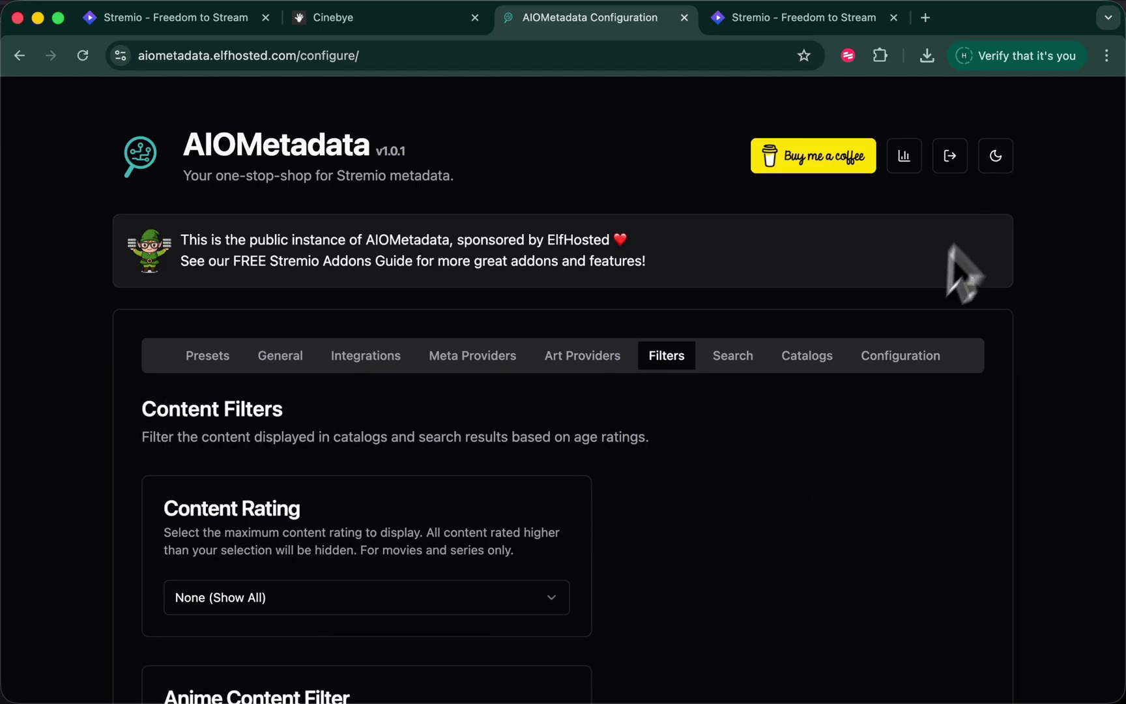
# Save the configuration with filters disabled and return to Stremio's search results
pyautogui.click(896, 359)
pyautogui.click(870, 592)
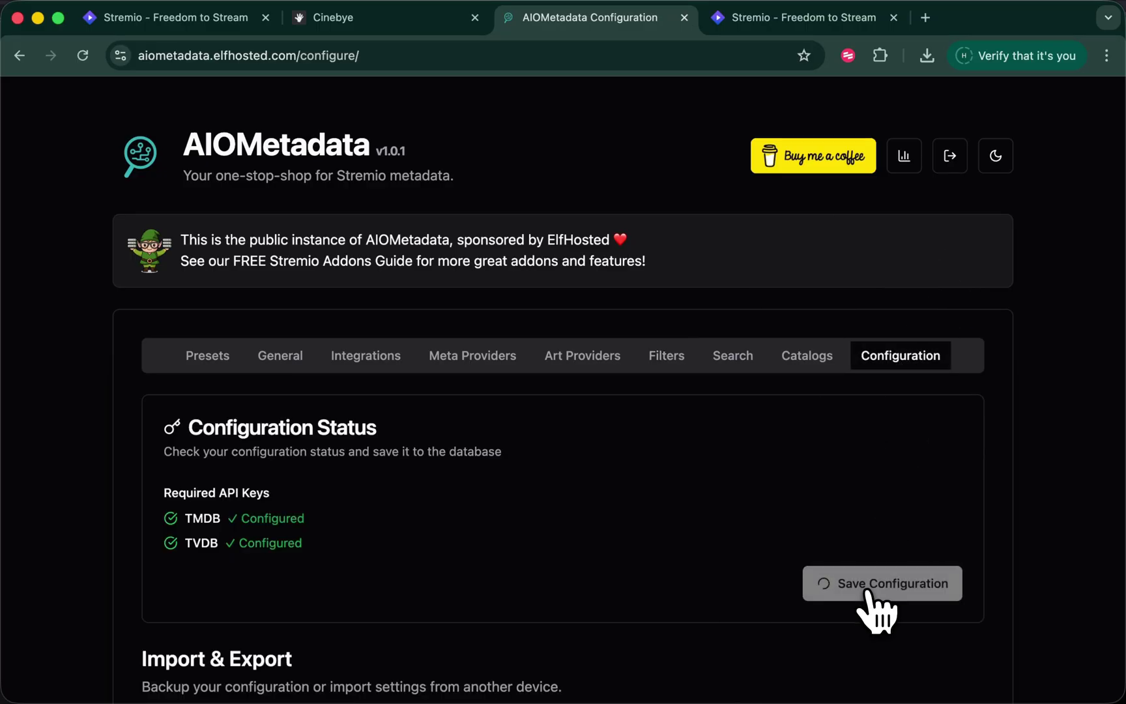
pyautogui.click(774, 19)
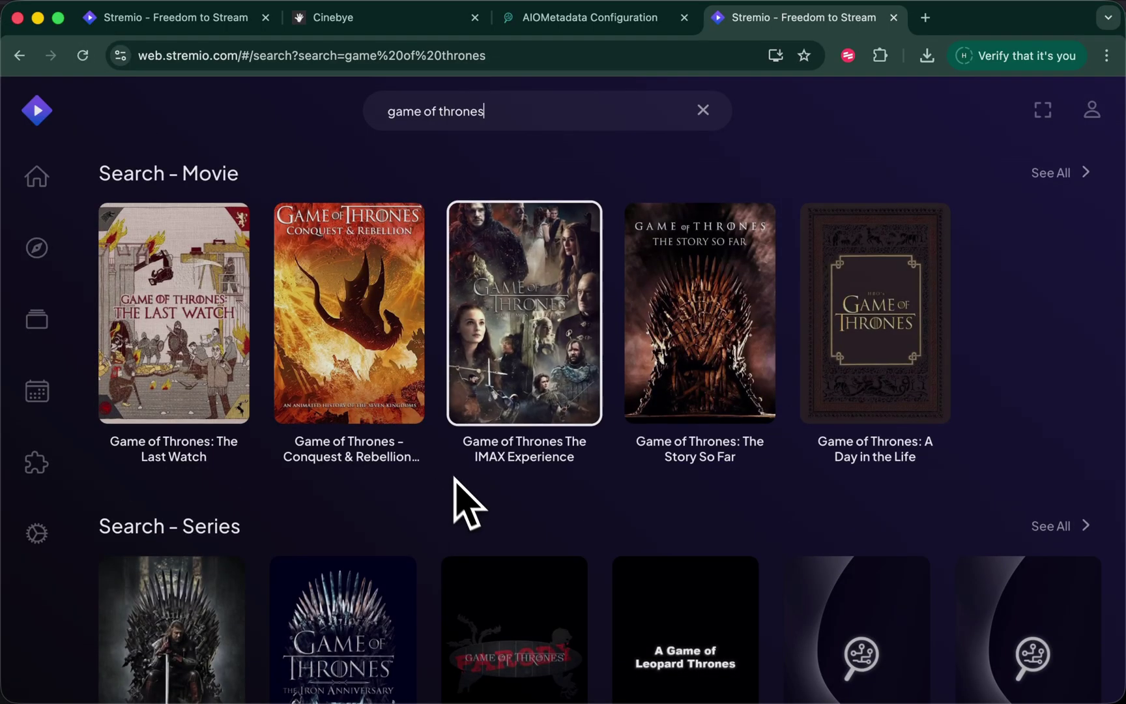
# Scroll through the refreshed 'game of thrones' Movie and Series results
pyautogui.scroll(-3, 454, 482)
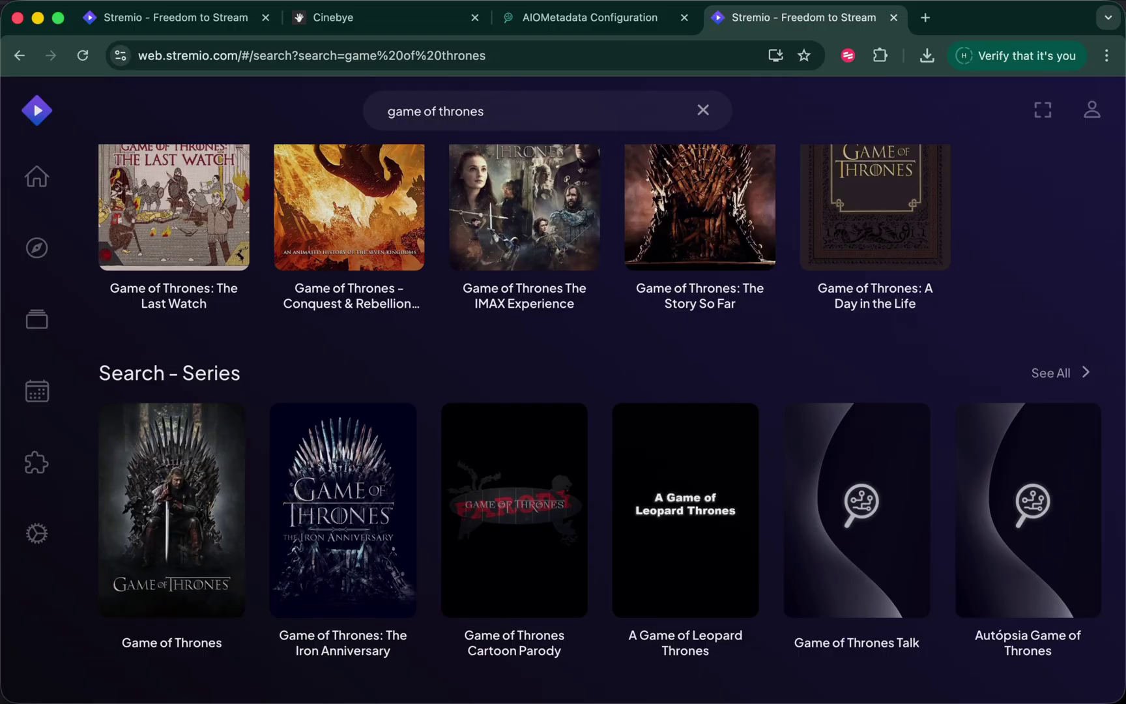
pyautogui.scroll(3, 399, 394)
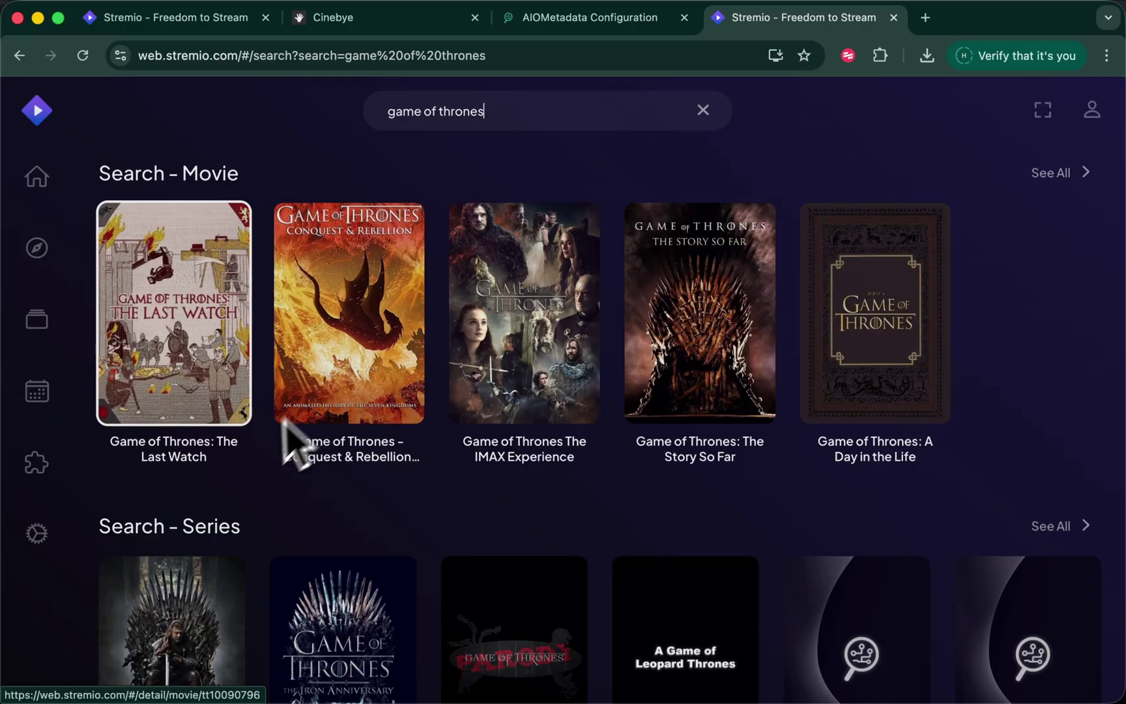
# Filter Stremio's Discover movies by the Year catalog, choosing 2022
pyautogui.click(40, 251)
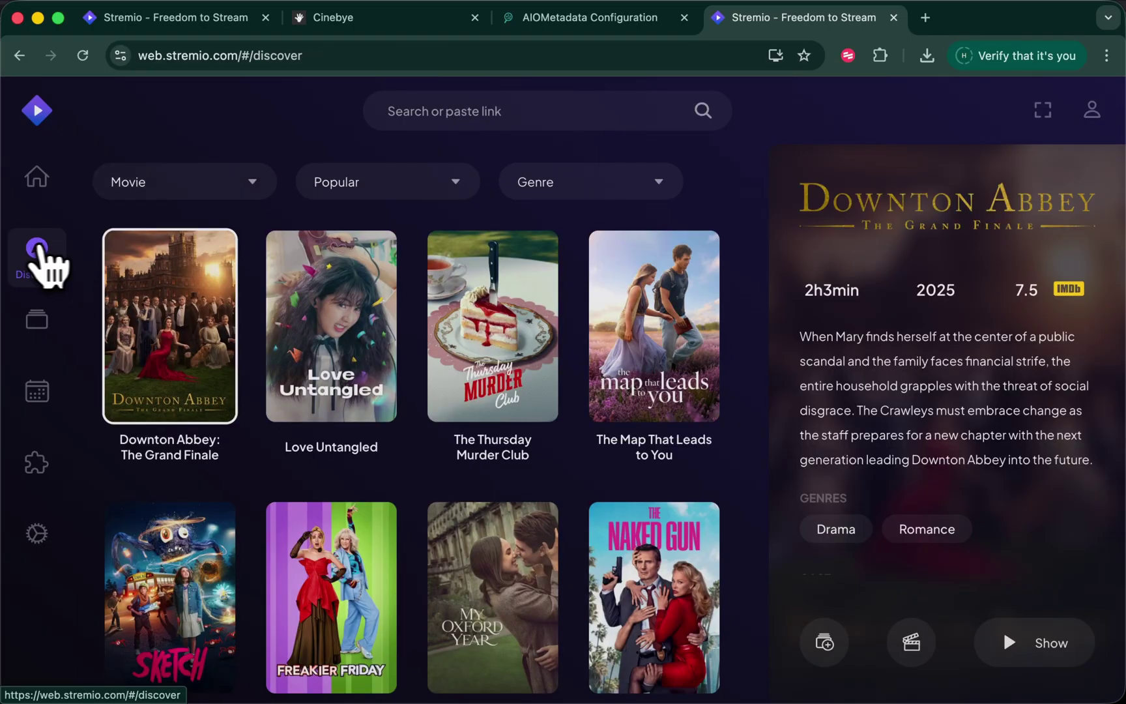
pyautogui.click(378, 190)
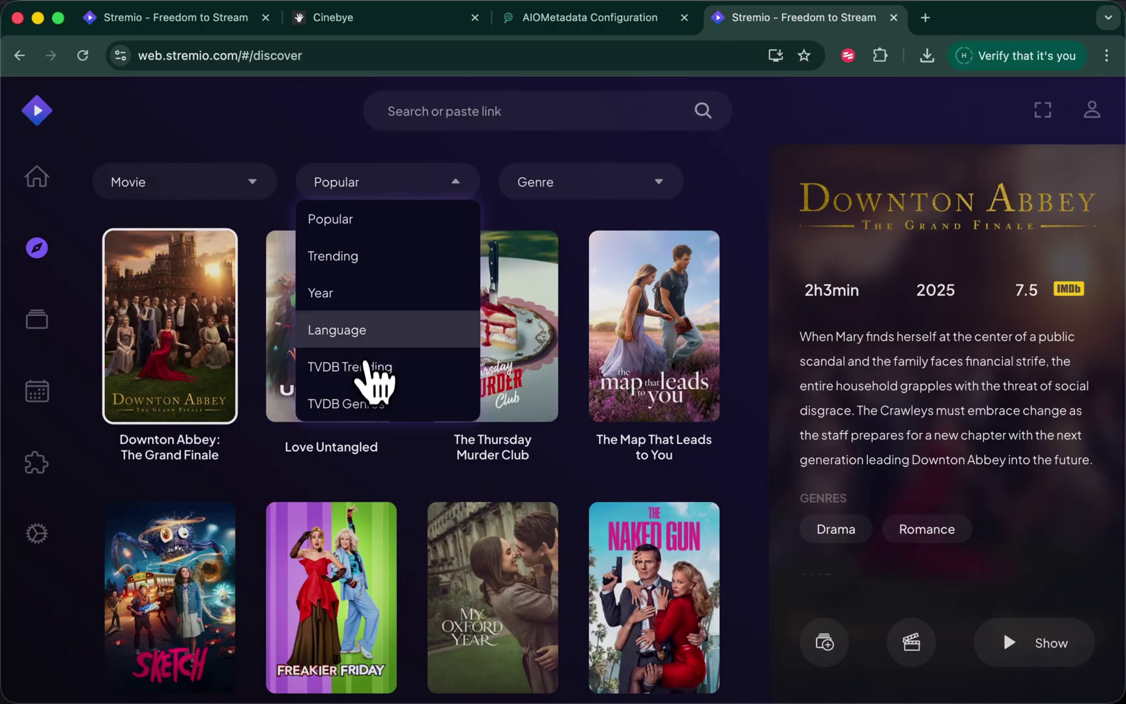
pyautogui.click(360, 294)
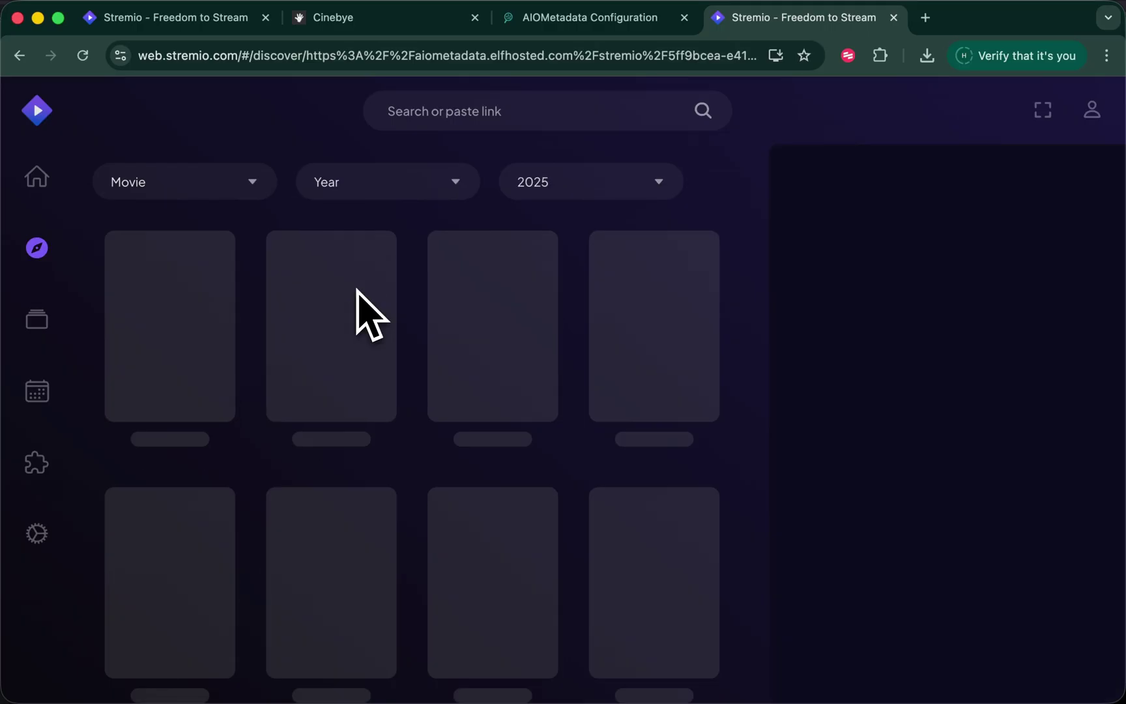
pyautogui.click(564, 192)
pyautogui.click(545, 339)
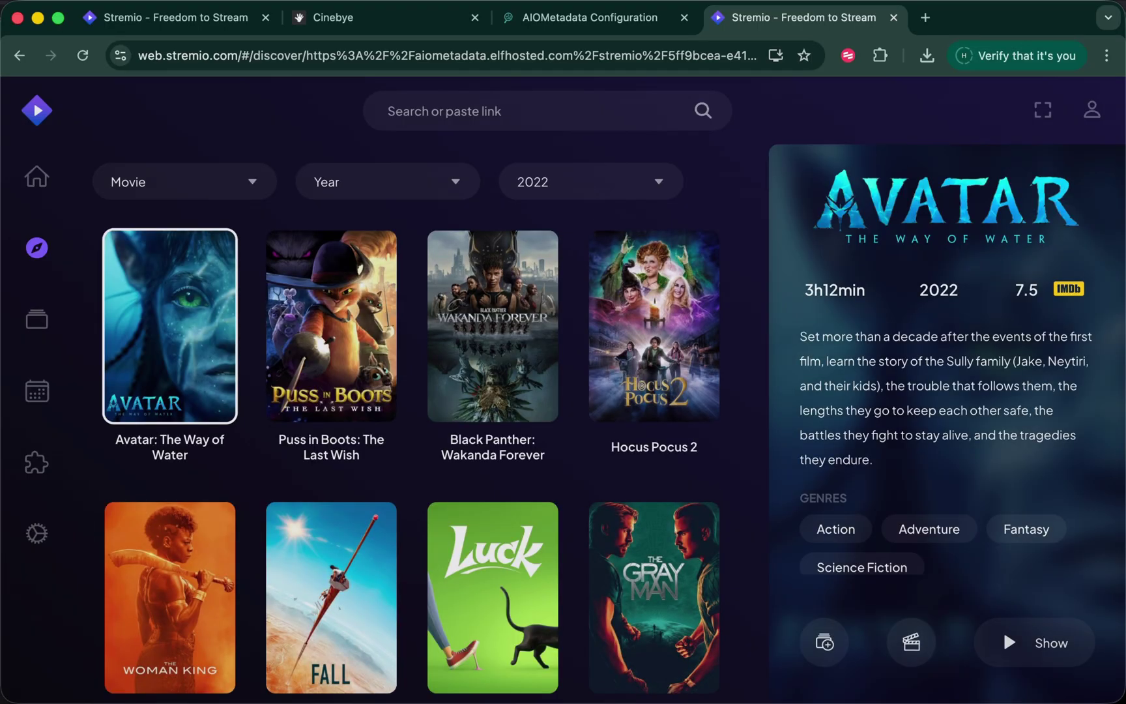
# Show AIOMetadata's Meta Providers settings: TMDB for movies, TheTVDB for series and anime
pyautogui.click(541, 20)
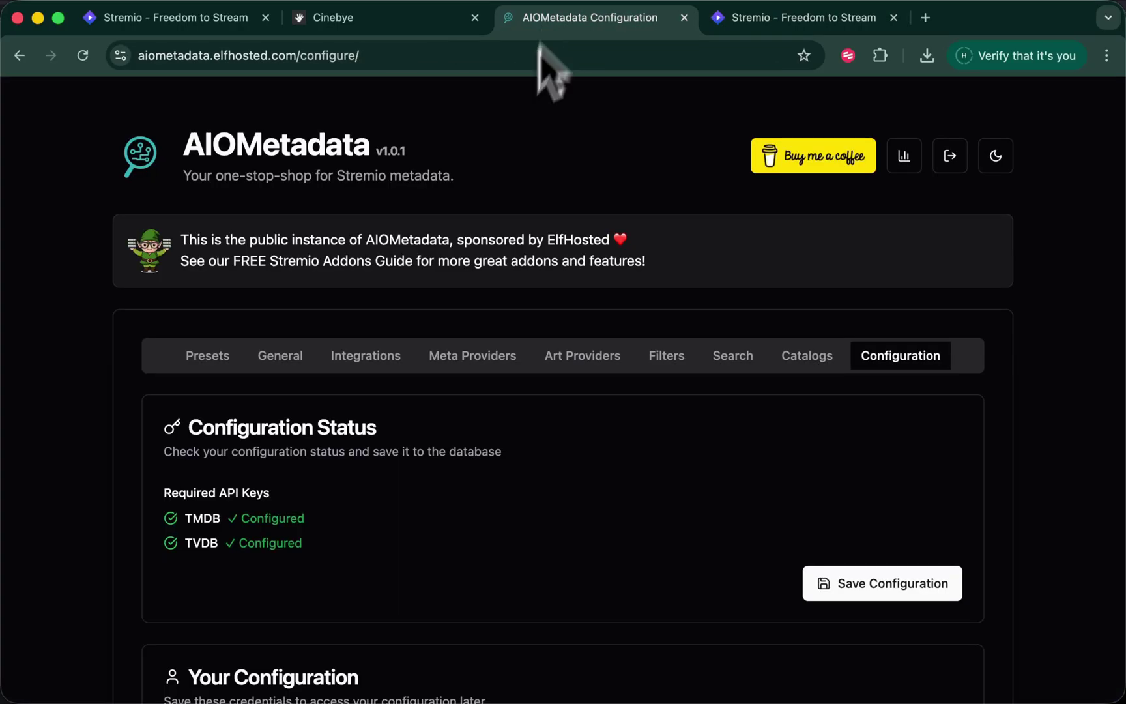
pyautogui.click(471, 358)
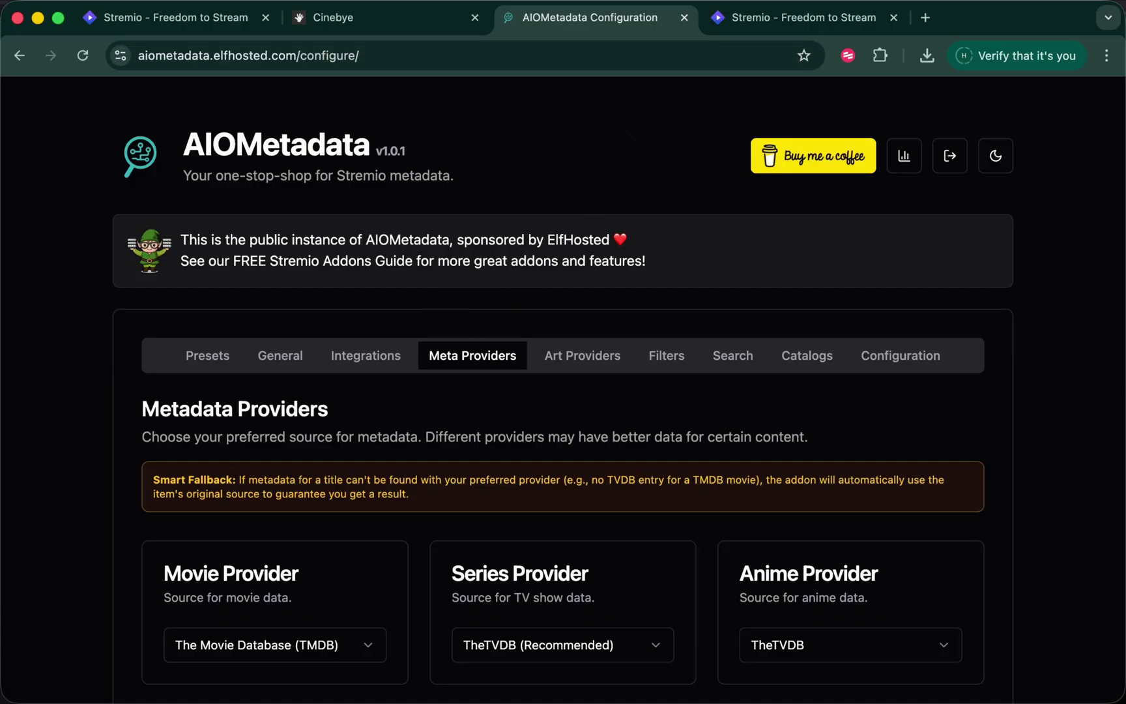
# Load stremio-addons-guide.elfhosted.com in a new tab and select its Email Address field
pyautogui.hotkey('ctrl', 't')
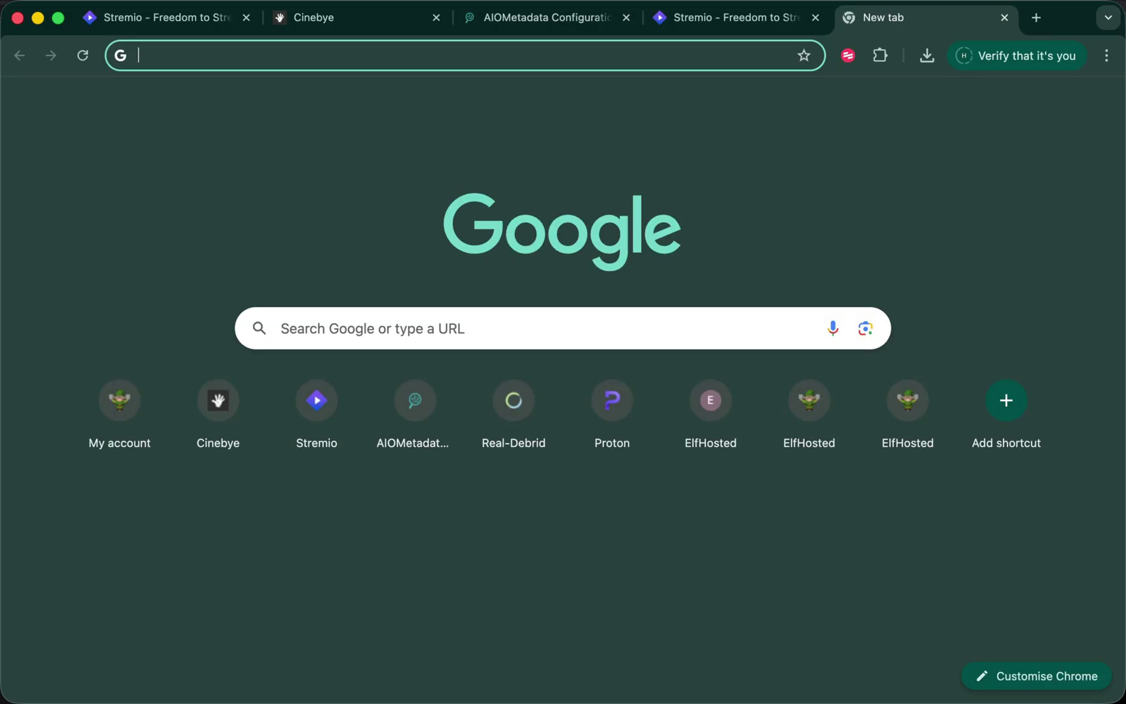
pyautogui.write('stremio-addons-guide')
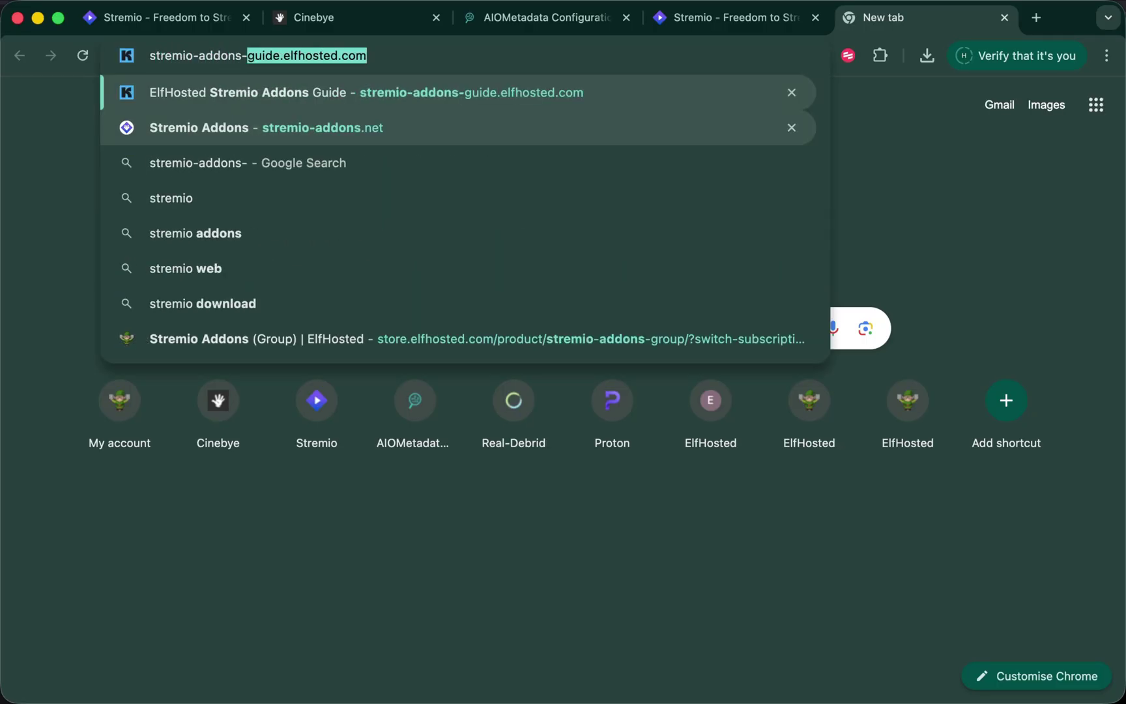
pyautogui.press('Right')
pyautogui.press('Return')
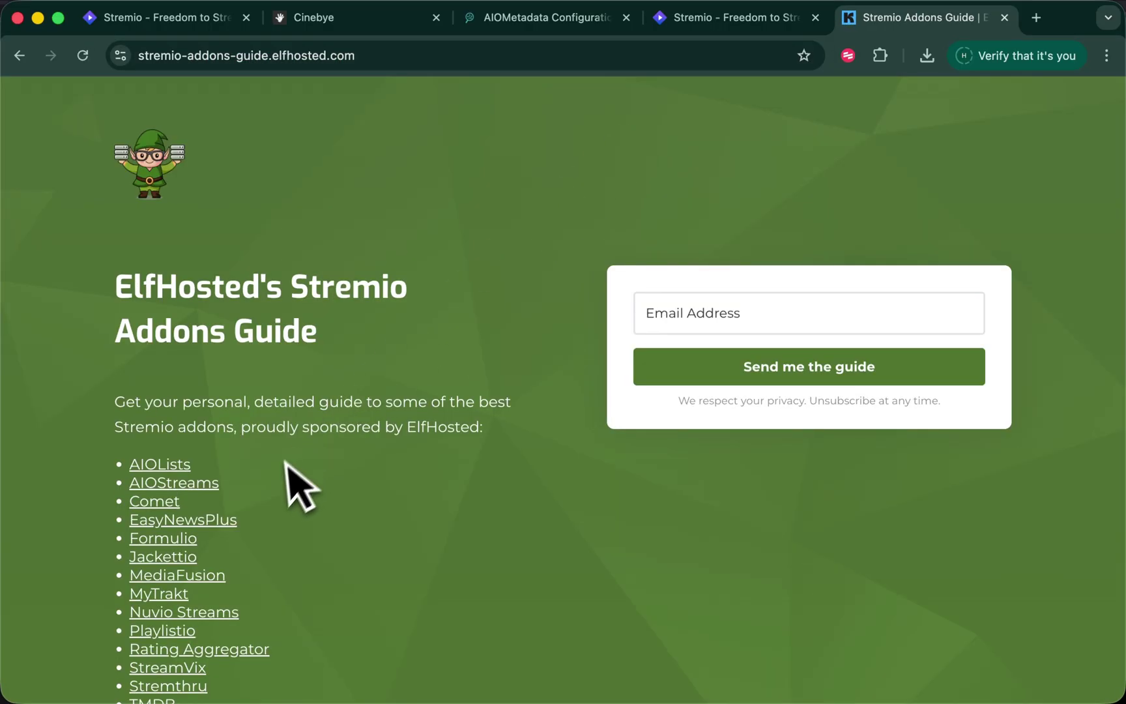
pyautogui.scroll(-2, 250, 523)
pyautogui.scroll(-2, 259, 548)
pyautogui.scroll(3, 302, 515)
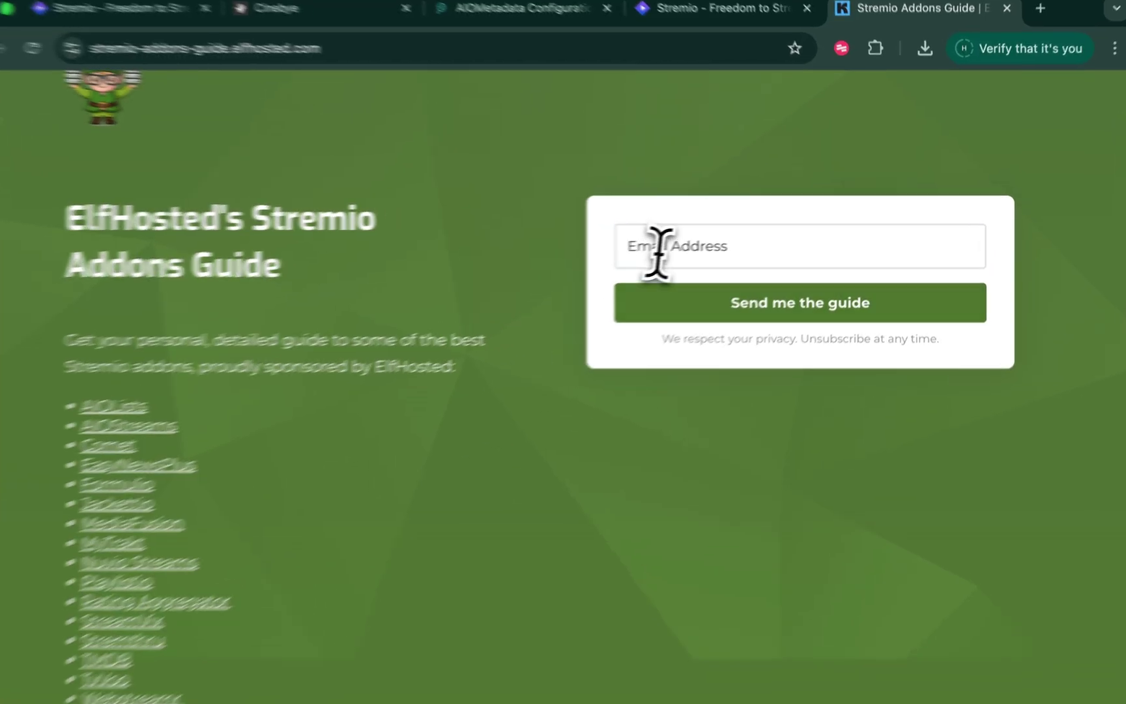
pyautogui.click(658, 250)
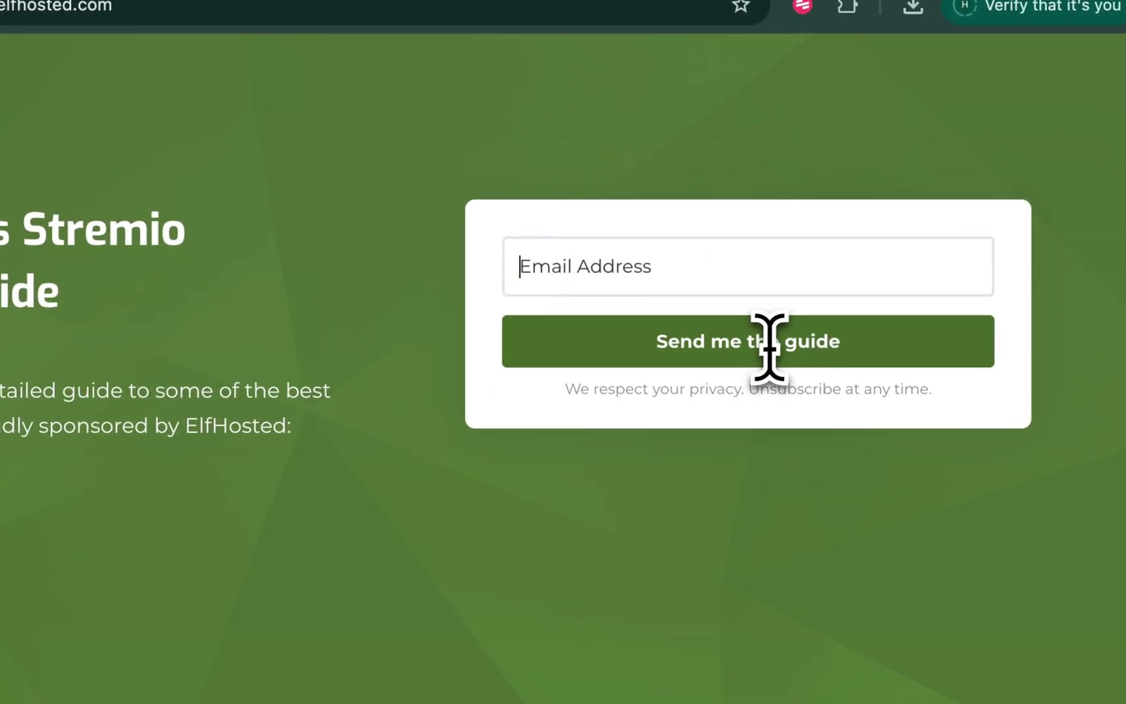